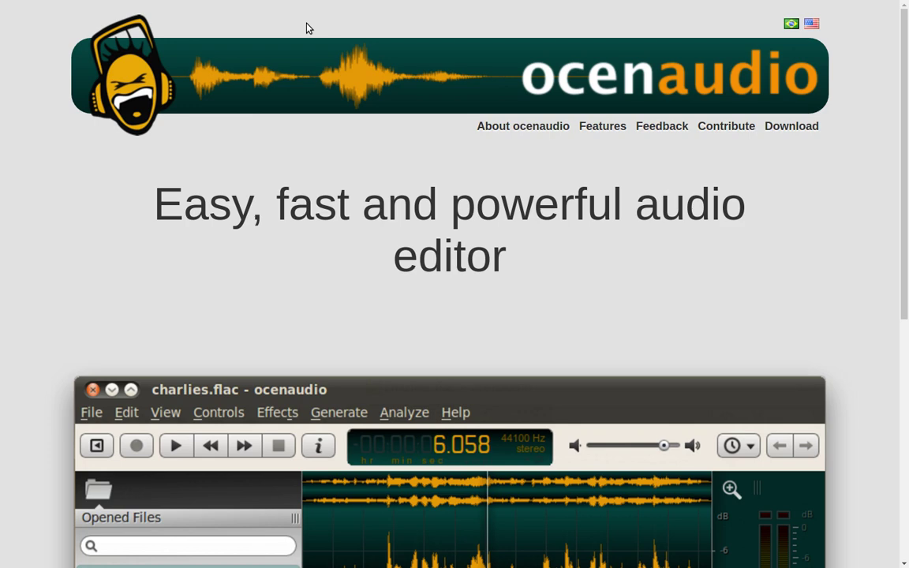
# Step: Go to the ocenaudio website's Download page
pyautogui.scroll(-5, 308, 28)
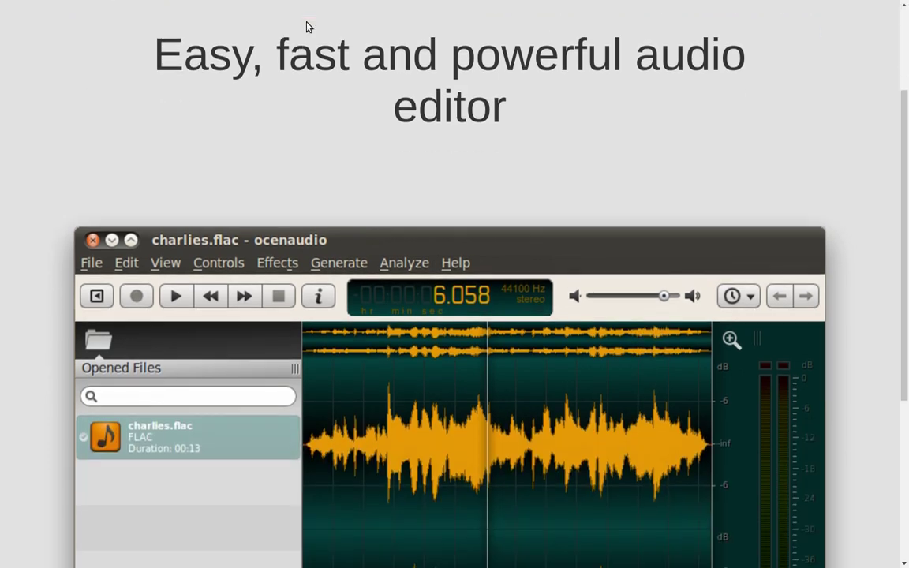
pyautogui.scroll(-1, 308, 28)
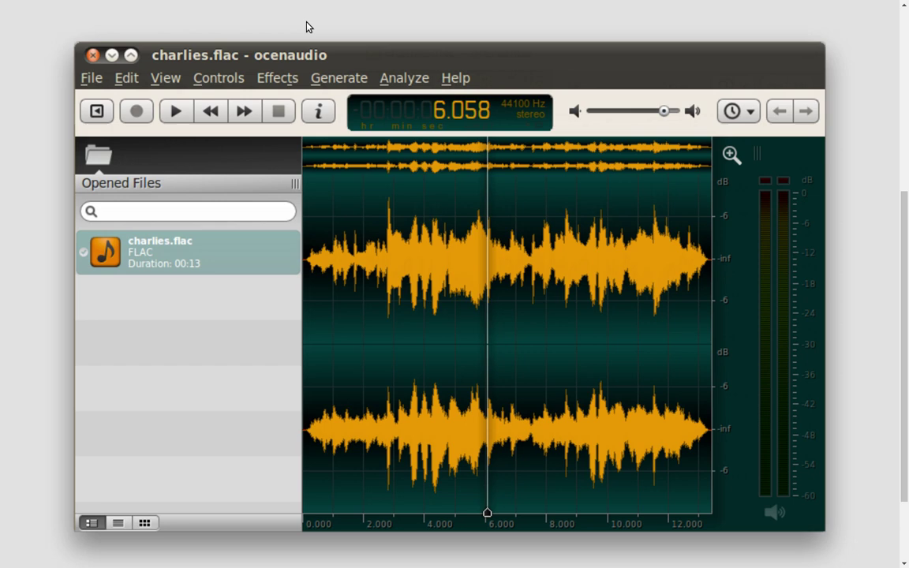
pyautogui.scroll(-3, 306, 27)
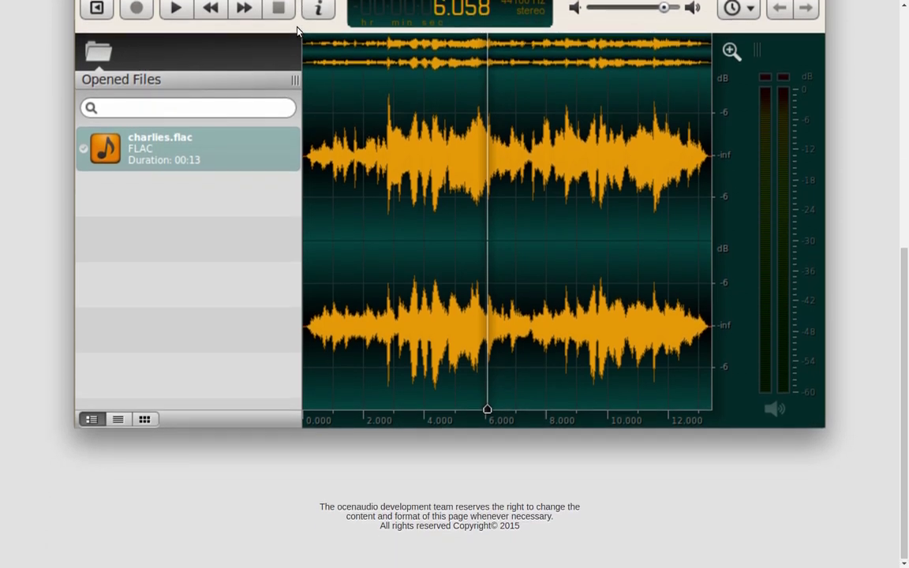
pyautogui.scroll(12, 298, 30)
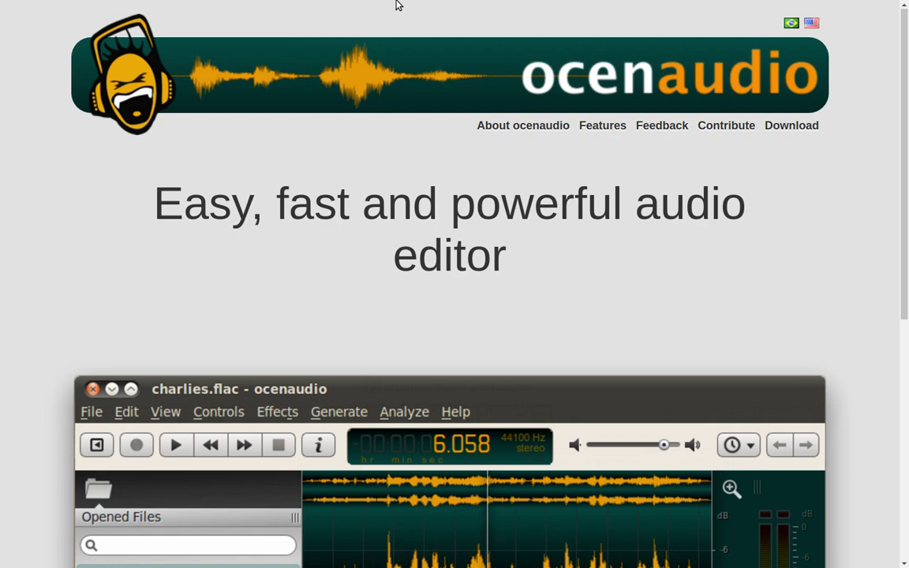
pyautogui.click(778, 128)
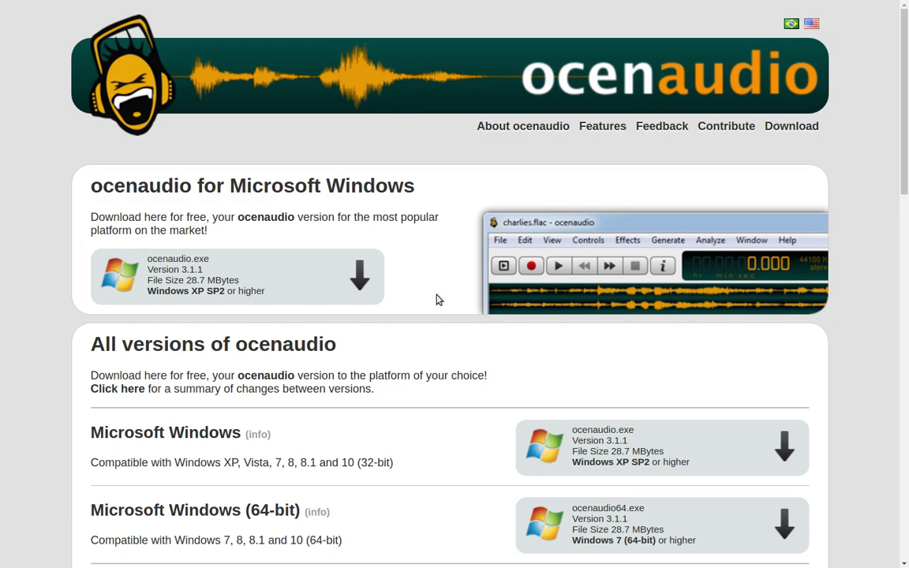
# Step: Scroll the version 3.1.1 download list down to the Linux packages and back to the top
pyautogui.scroll(-3, 439, 299)
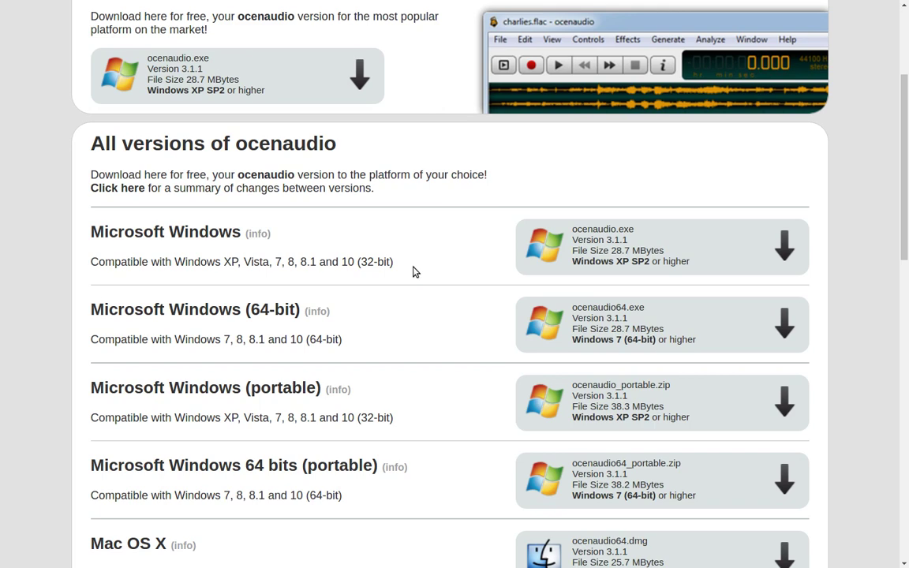
pyautogui.scroll(-2, 414, 269)
pyautogui.scroll(-3, 411, 269)
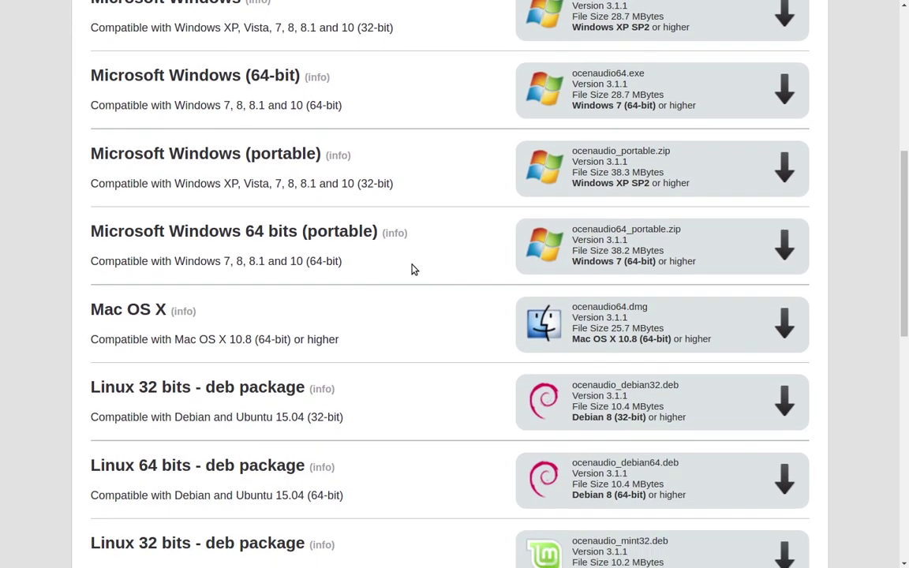
pyautogui.scroll(-5, 412, 269)
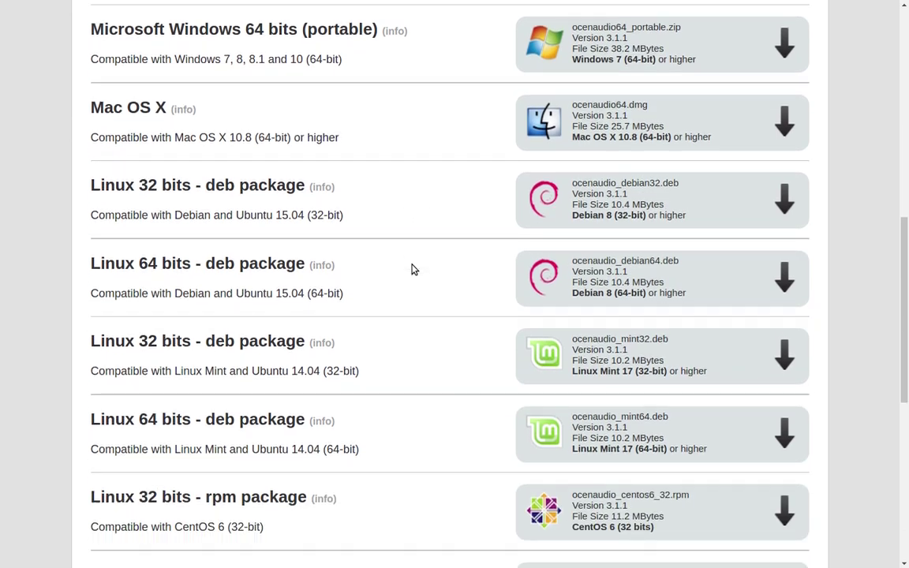
pyautogui.scroll(-7, 411, 269)
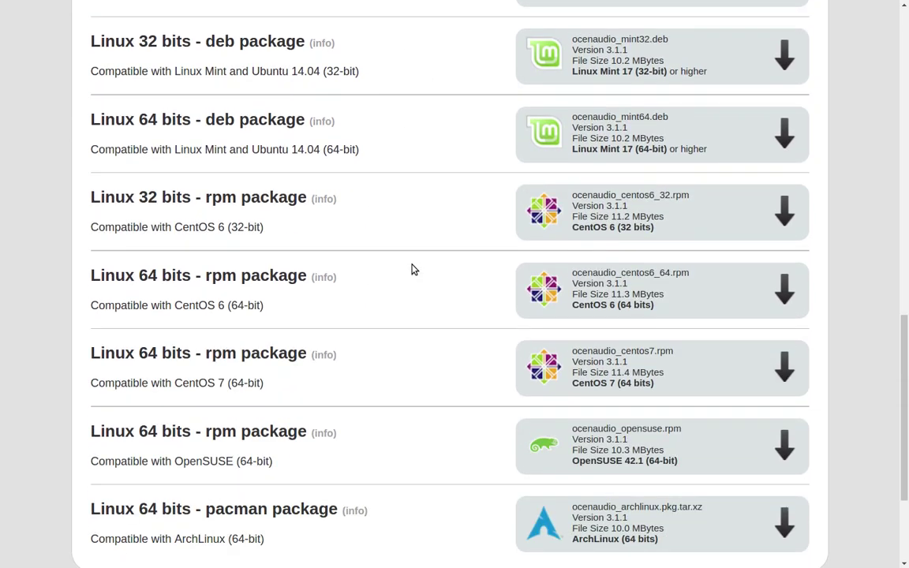
pyautogui.scroll(8, 411, 269)
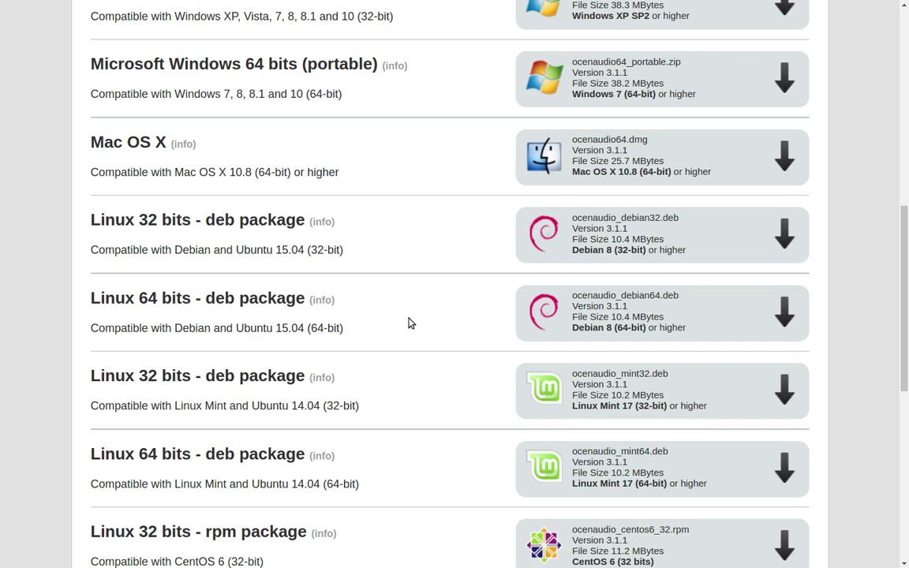
pyautogui.scroll(-3, 408, 323)
pyautogui.scroll(2, 409, 320)
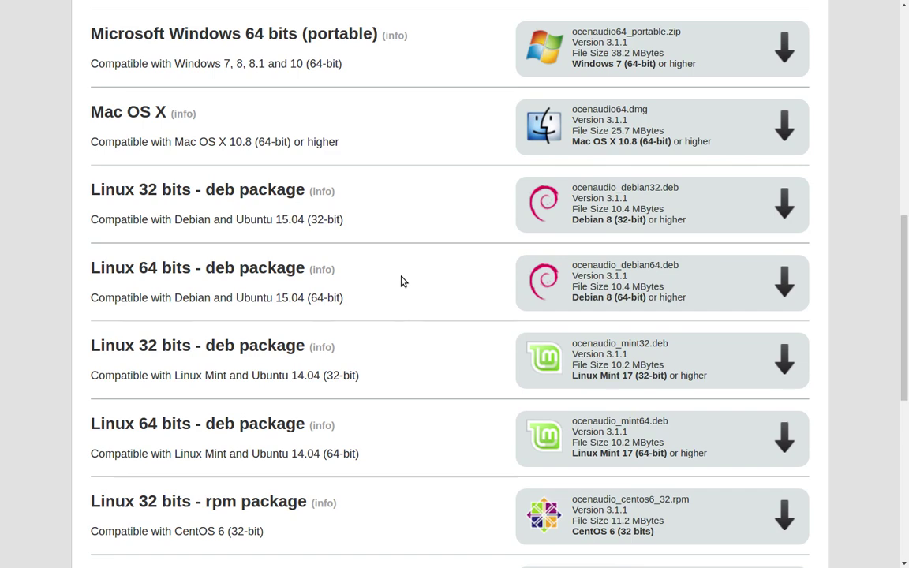
pyautogui.scroll(1, 401, 282)
pyautogui.scroll(12, 401, 281)
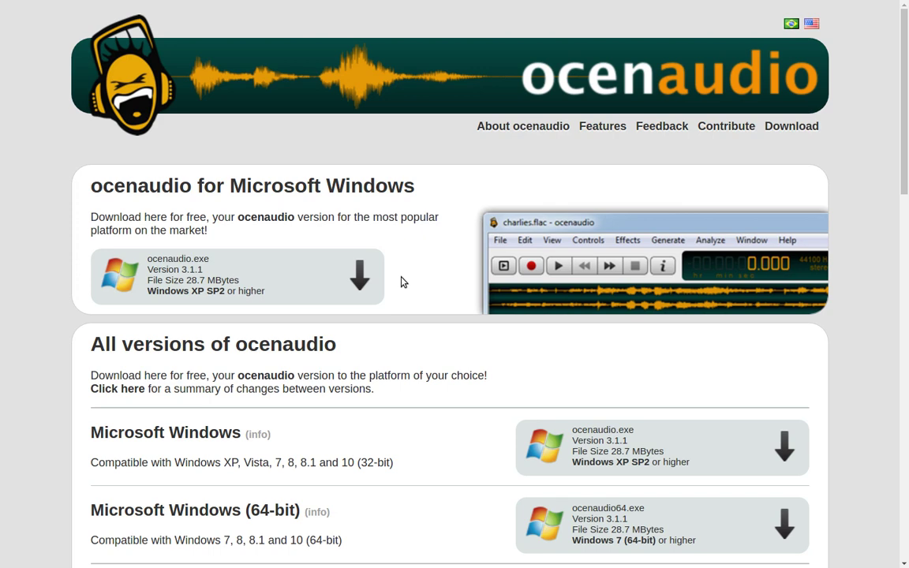
# Step: From the desktop, launch ocenaudio by searching 'ocen' in the Cinnamon Menu
pyautogui.hotkey('ctrl', 'alt', 'Left')
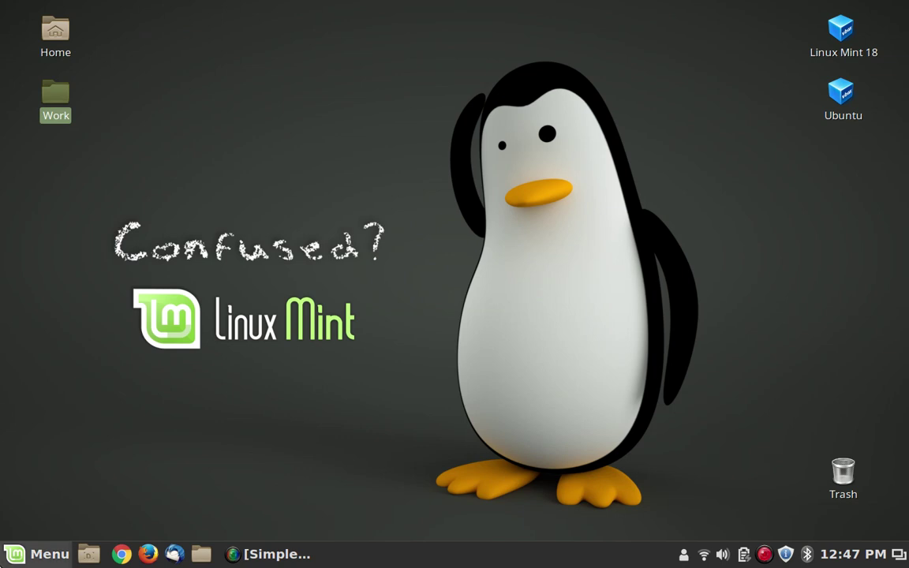
pyautogui.click(6, 555)
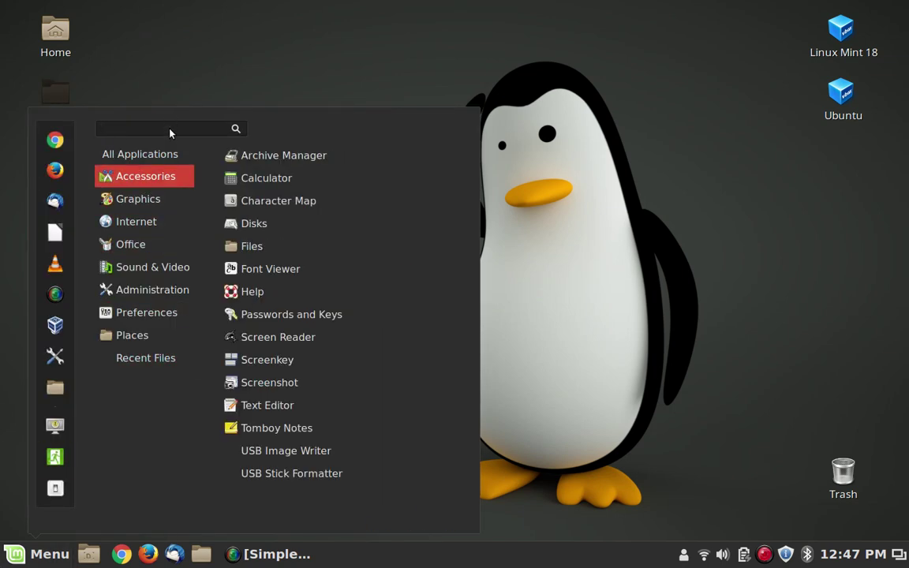
pyautogui.write('ocen')
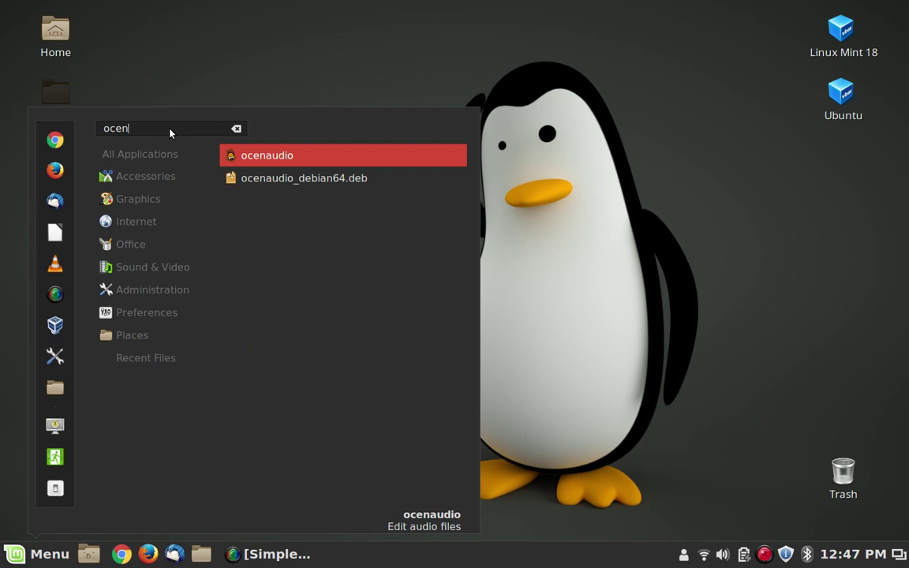
pyautogui.click(306, 159)
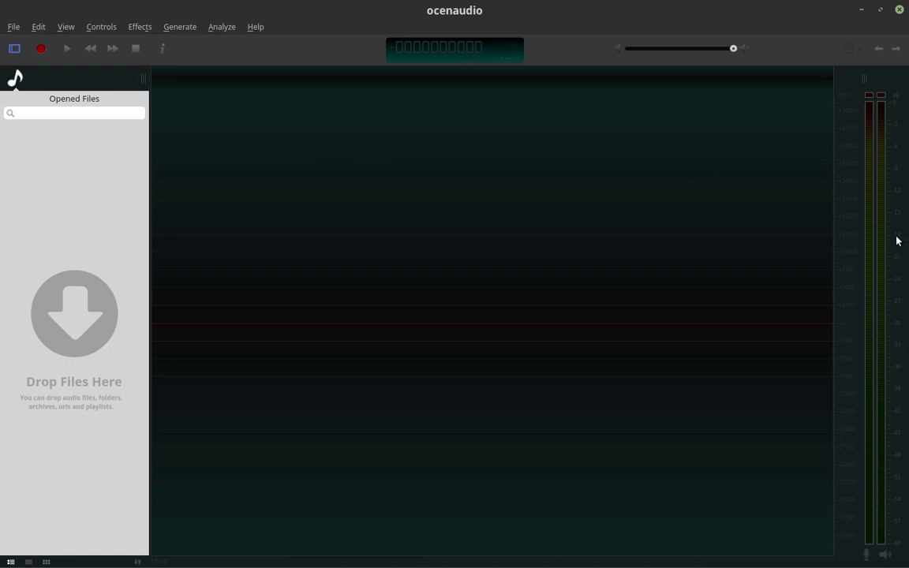
# Step: Record about 14 seconds of speech as a new 44.1 kHz stereo file, then play it back
pyautogui.click(36, 50)
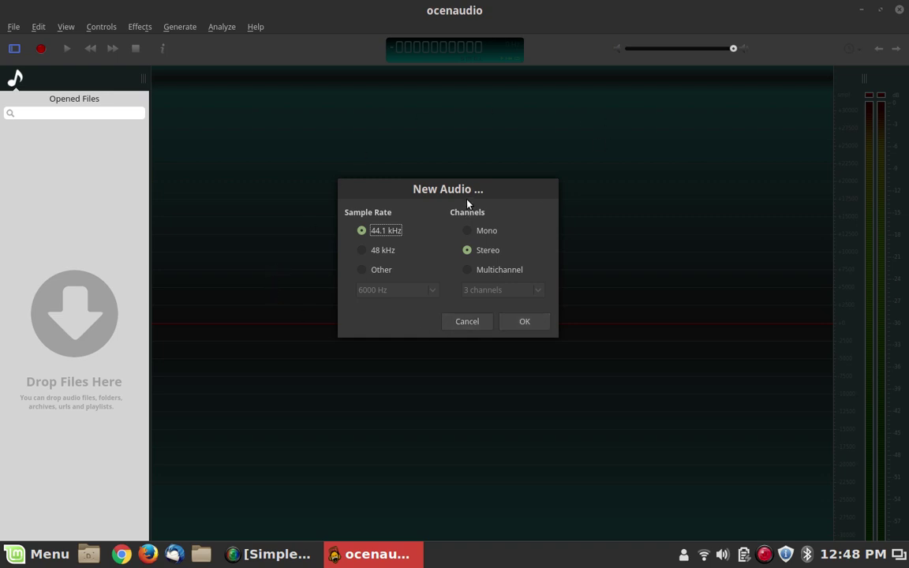
pyautogui.click(513, 323)
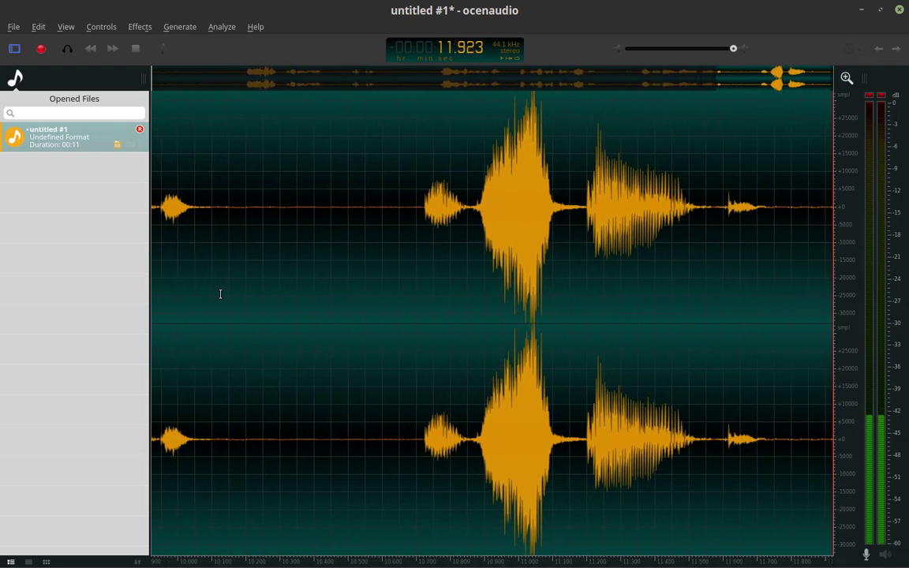
pyautogui.press('space')
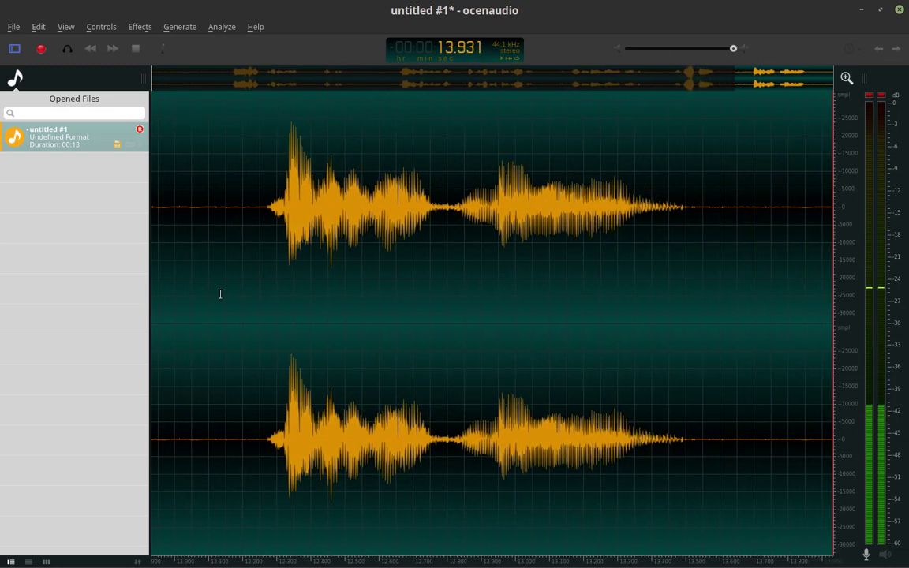
pyautogui.press('space')
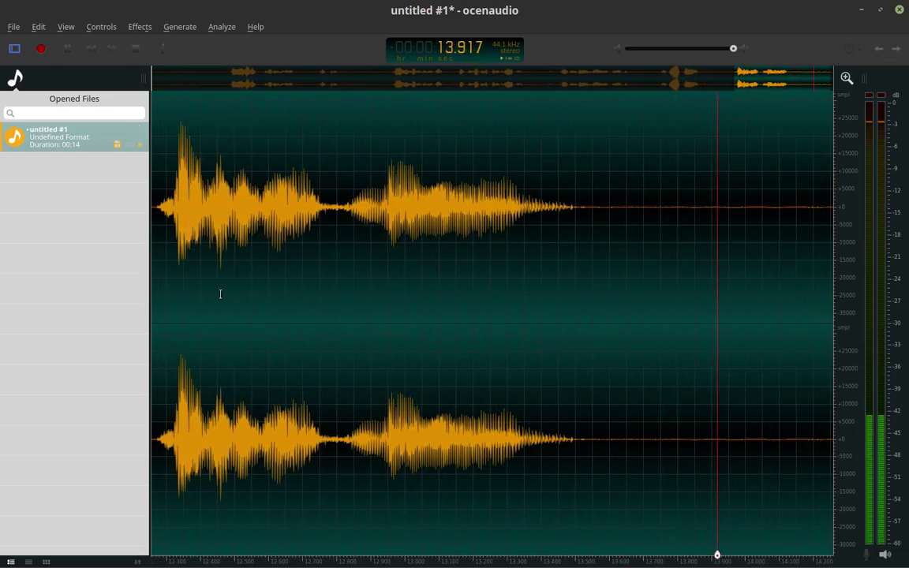
# Step: Delete the audio from 0 to 4.85 s and from 13.81 s to the end
pyautogui.scroll(-5, 379, 287)
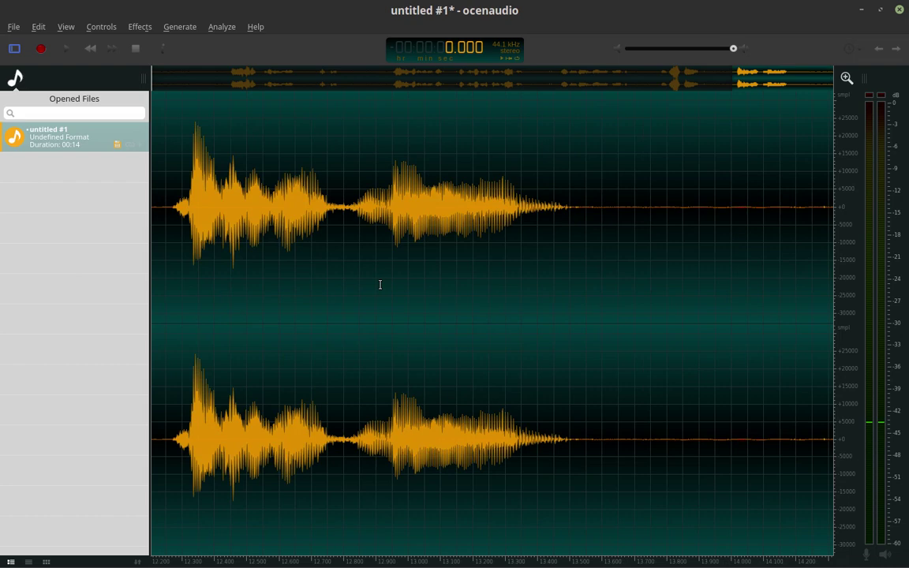
pyautogui.scroll(-1, 379, 285)
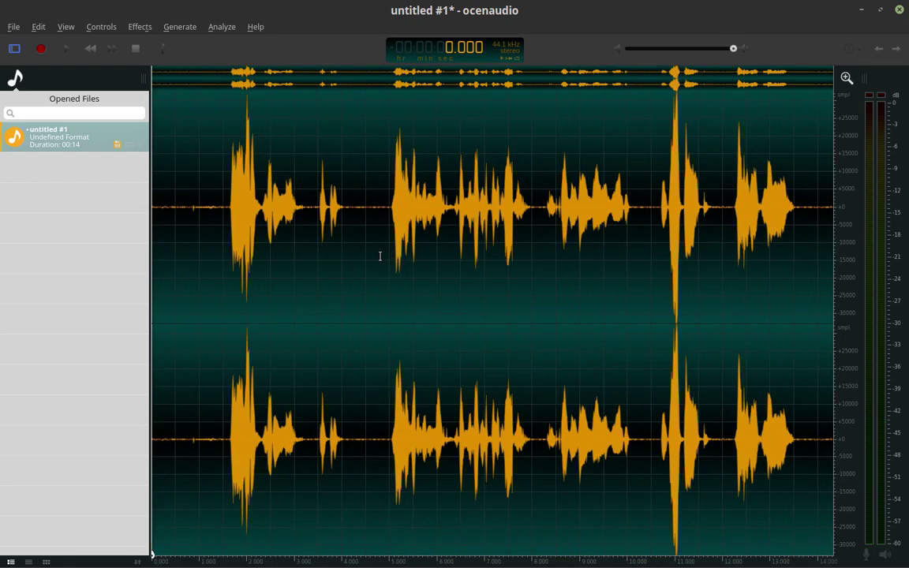
pyautogui.moveTo(382, 252); pyautogui.dragTo(111, 248)
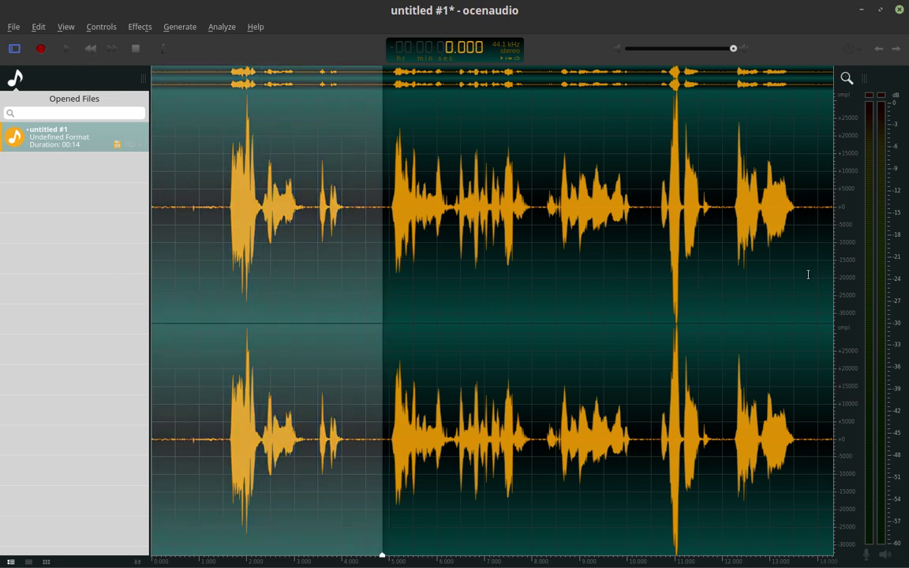
pyautogui.moveTo(809, 270); pyautogui.dragTo(849, 271)
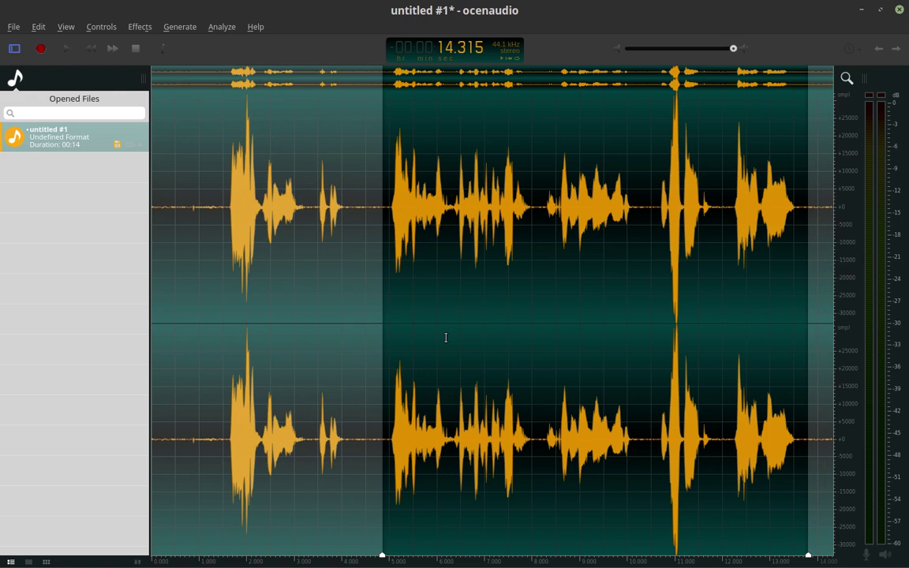
pyautogui.press('Delete')
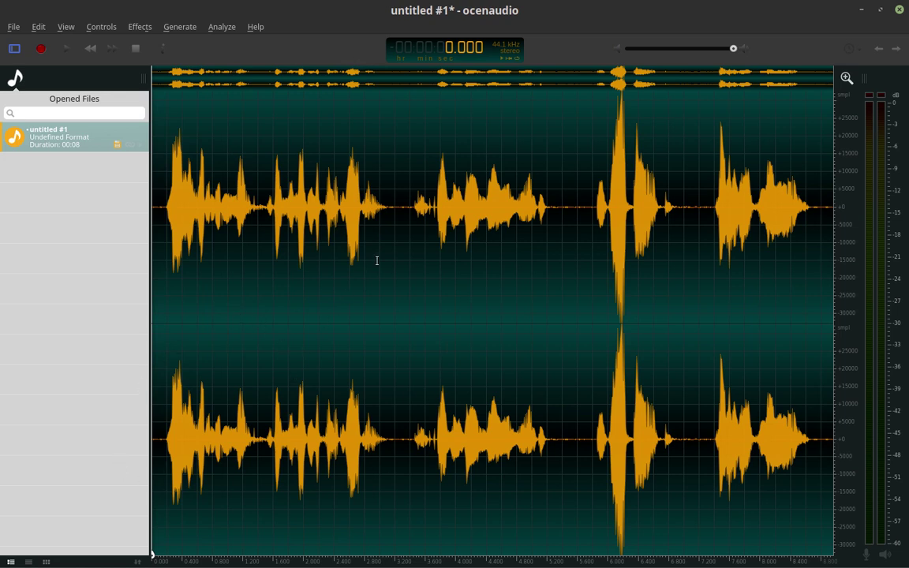
# Step: Cut the three short pauses near 3.2 s, 5.6 s and 7.29 s, then play from 1.98 s
pyautogui.click(394, 241)
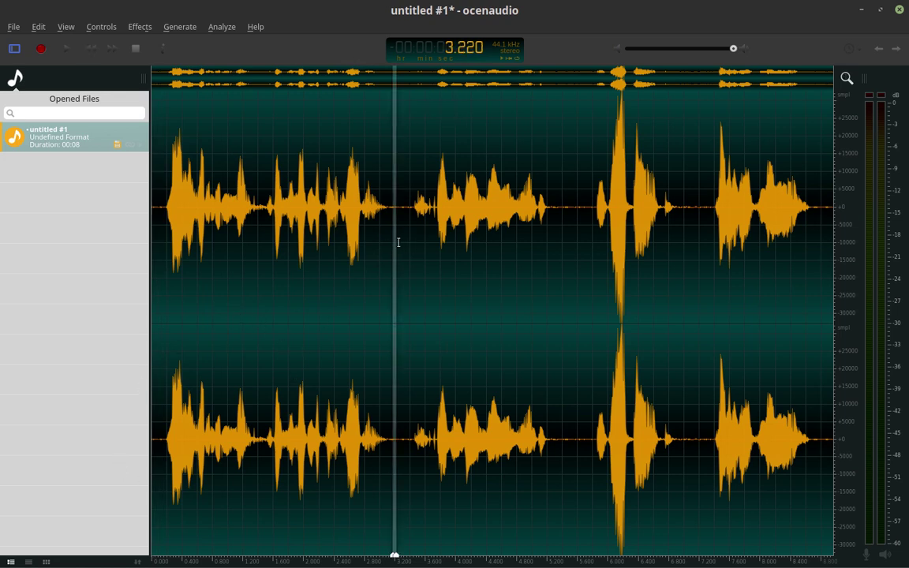
pyautogui.moveTo(395, 241); pyautogui.dragTo(412, 242)
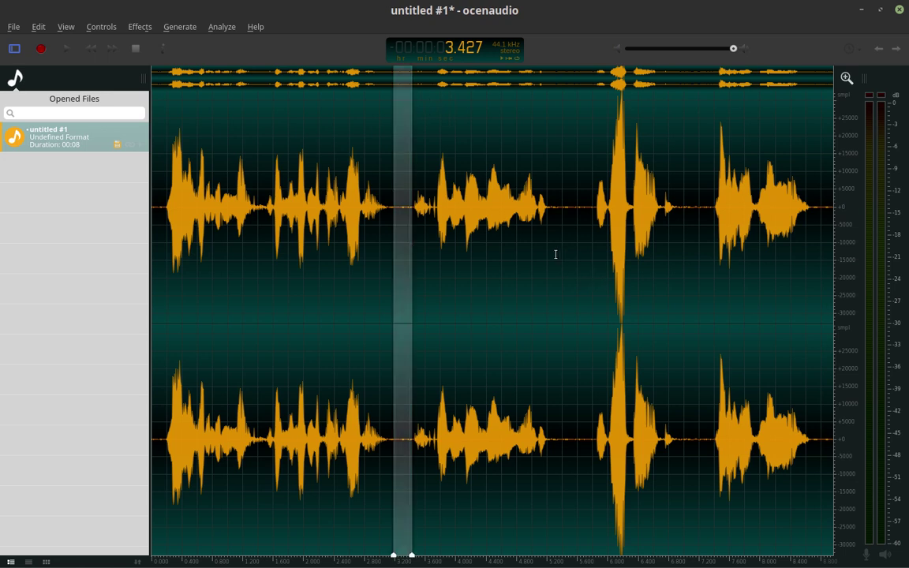
pyautogui.moveTo(554, 255); pyautogui.dragTo(588, 258)
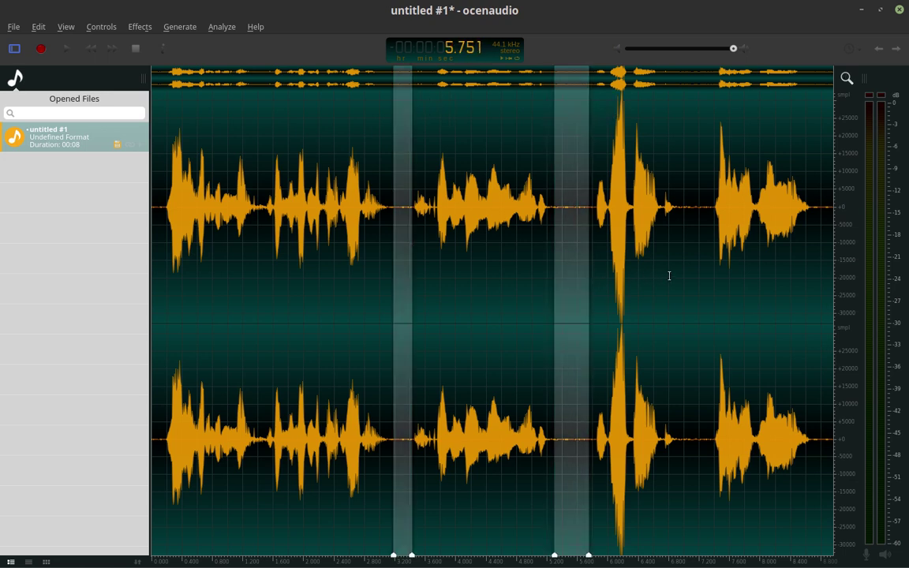
pyautogui.moveTo(683, 259); pyautogui.dragTo(705, 254)
pyautogui.press('Delete')
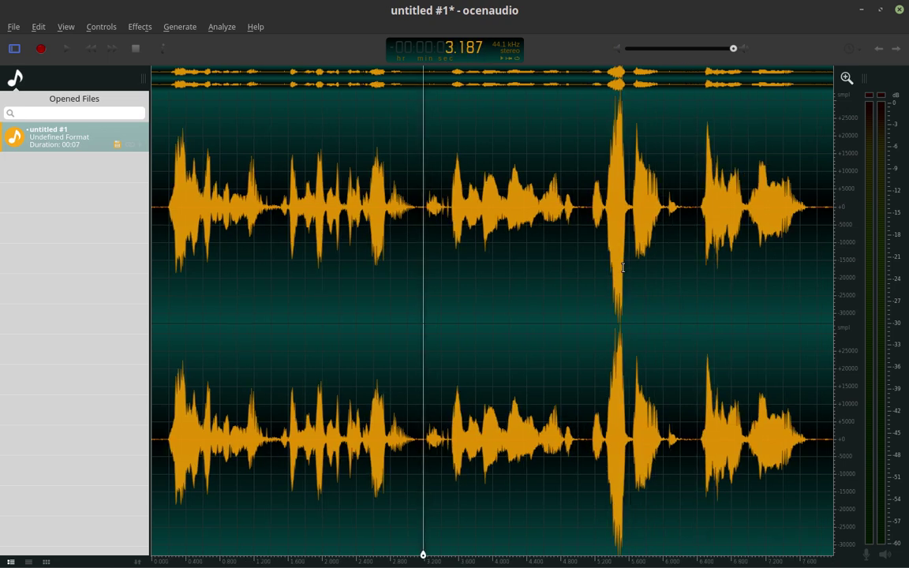
pyautogui.click(320, 310)
pyautogui.press('space')
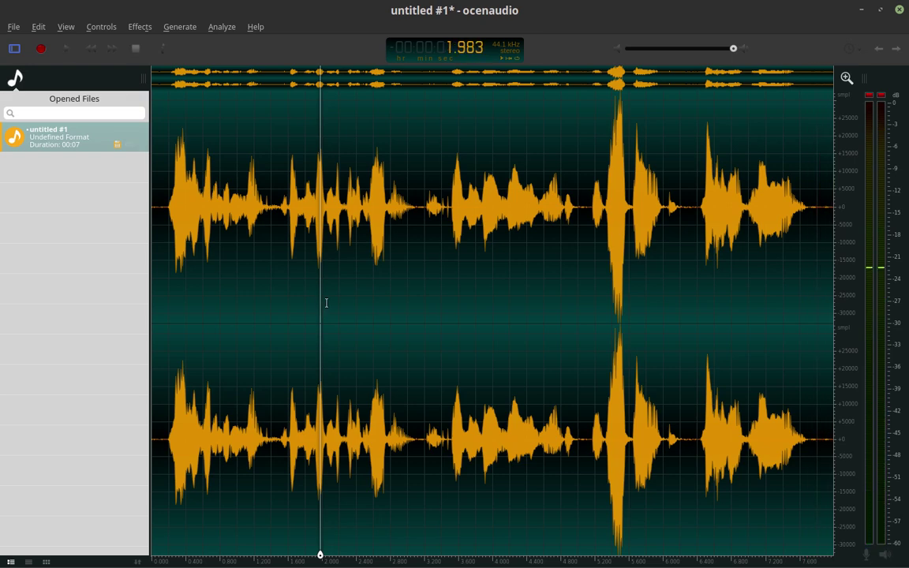
# Step: Apply the Compressor with −11 dB threshold, 4:1 ratio and 4.5 dB gain
pyautogui.click(326, 302)
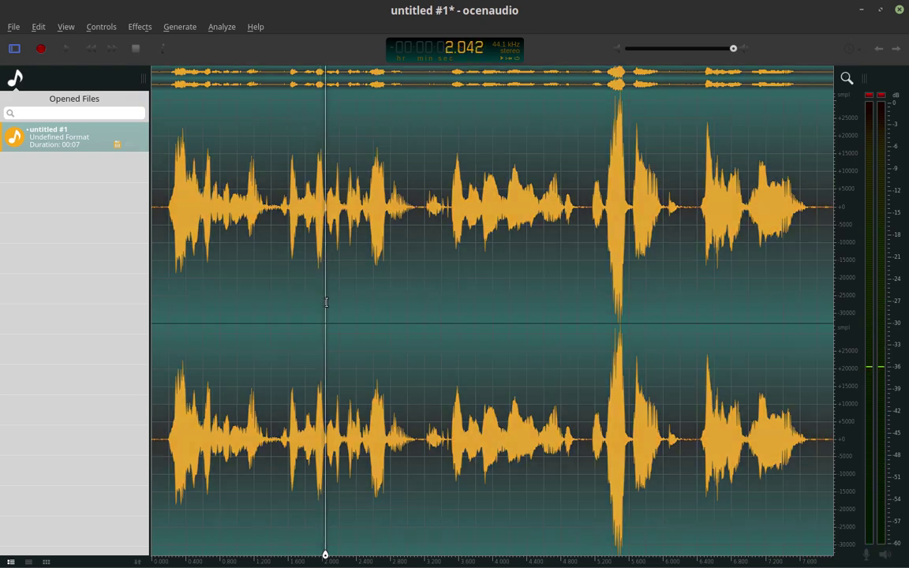
pyautogui.click(153, 27)
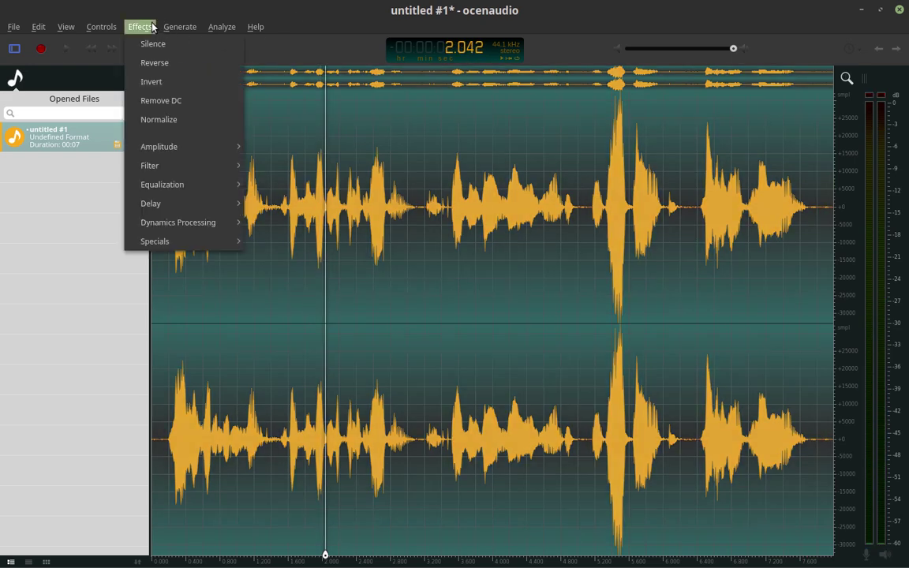
pyautogui.moveTo(223, 203)
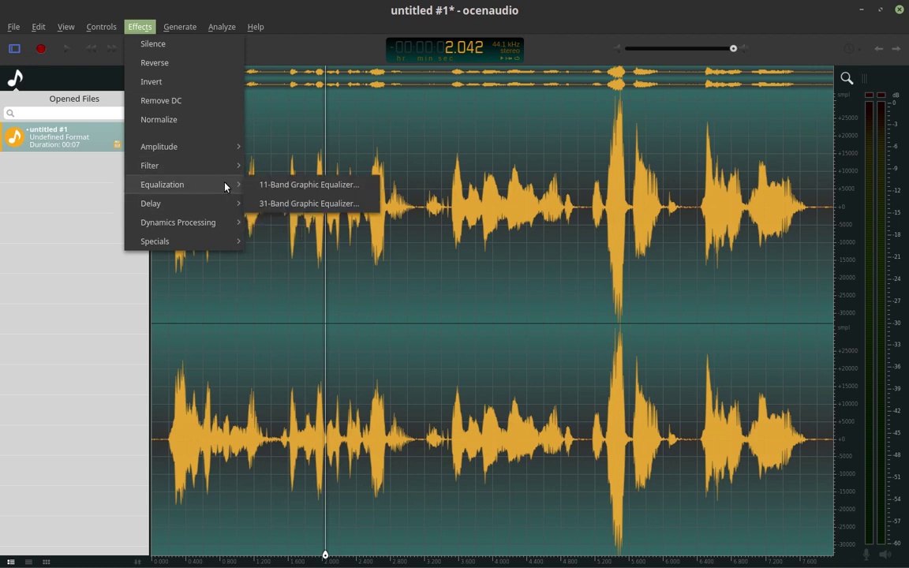
pyautogui.moveTo(231, 153)
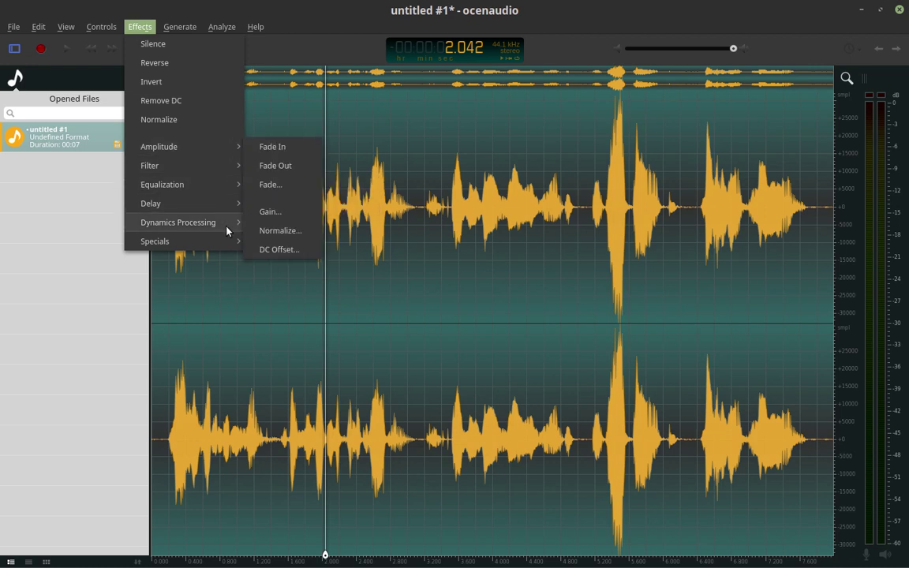
pyautogui.moveTo(228, 228)
pyautogui.click(305, 227)
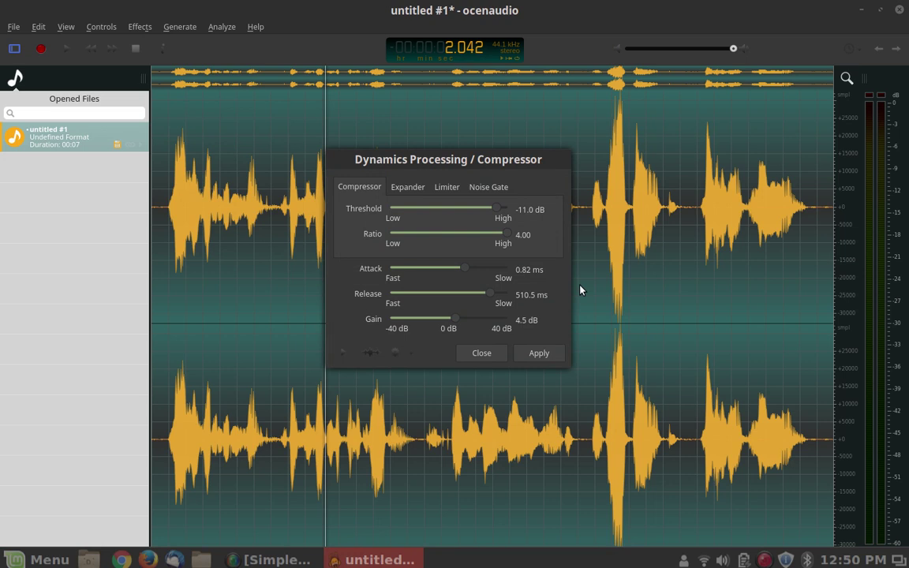
pyautogui.click(371, 352)
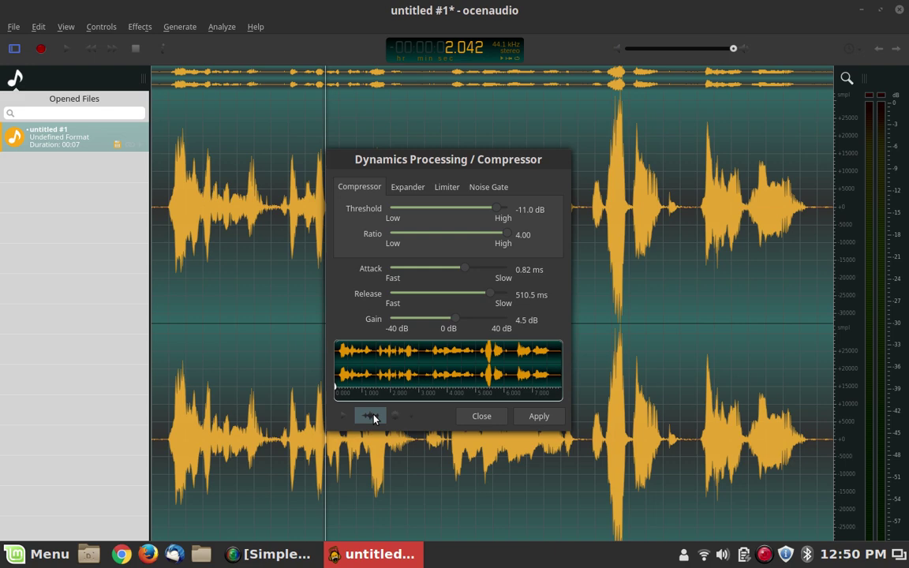
pyautogui.click(529, 428)
# Step: Play back the compressed voice track from about 1.75 seconds
pyautogui.click(417, 377)
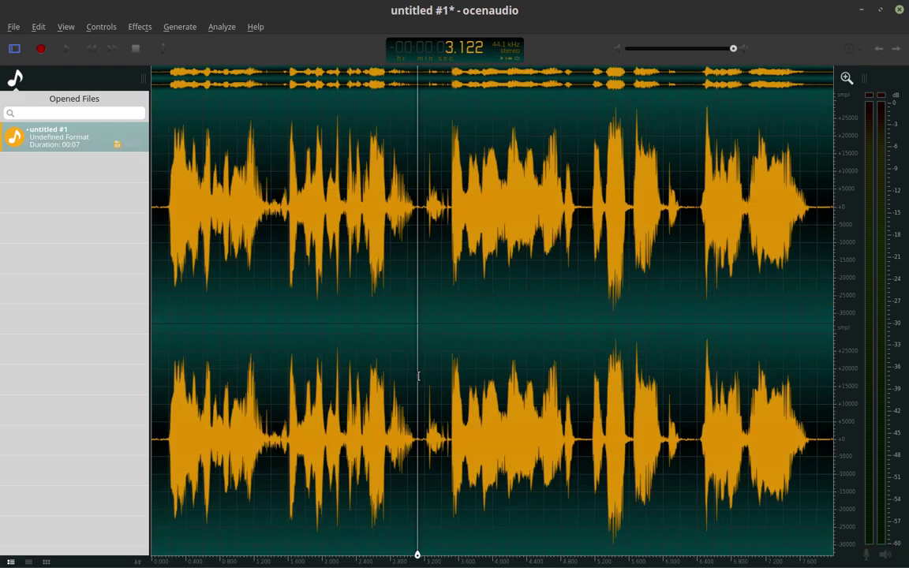
pyautogui.click(411, 381)
pyautogui.click(245, 402)
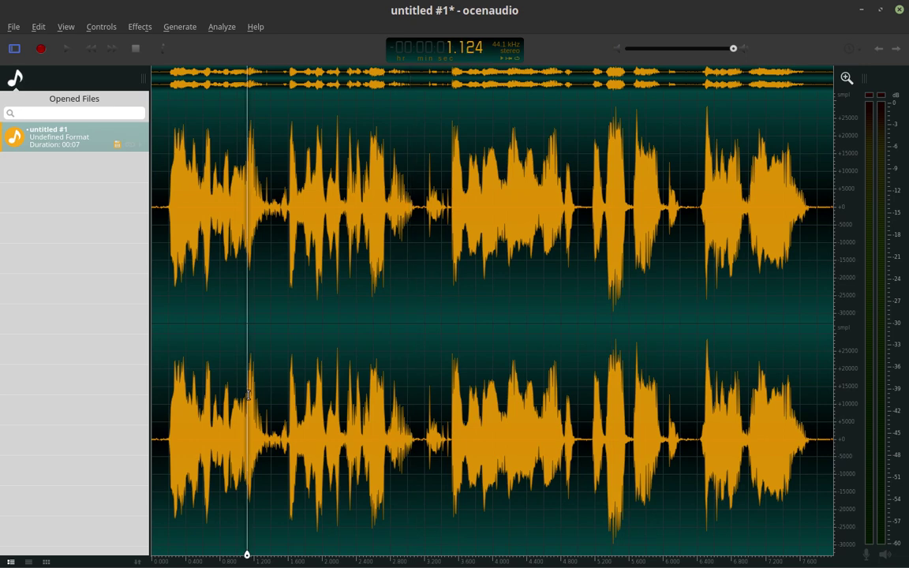
pyautogui.click(404, 368)
pyautogui.hotkey('ctrl', 'a')
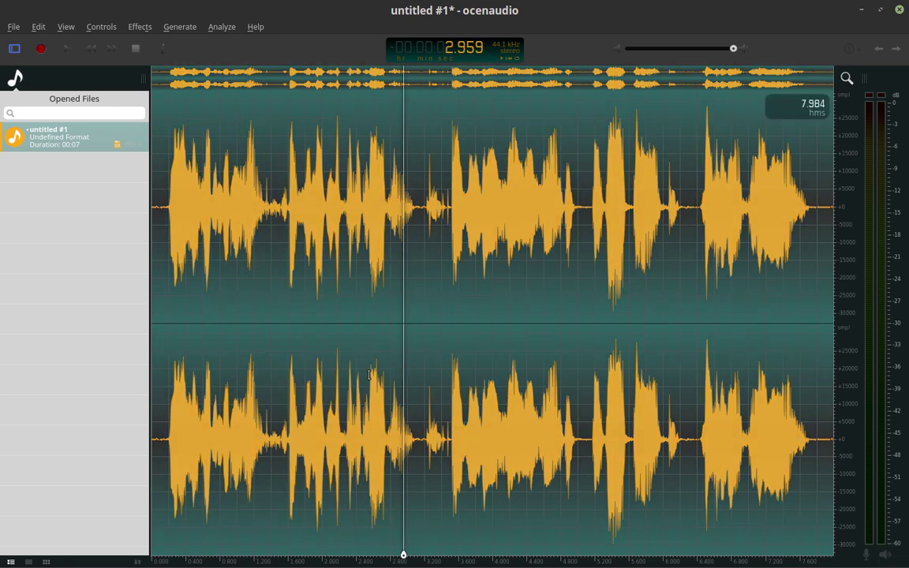
pyautogui.click(302, 384)
pyautogui.press('space')
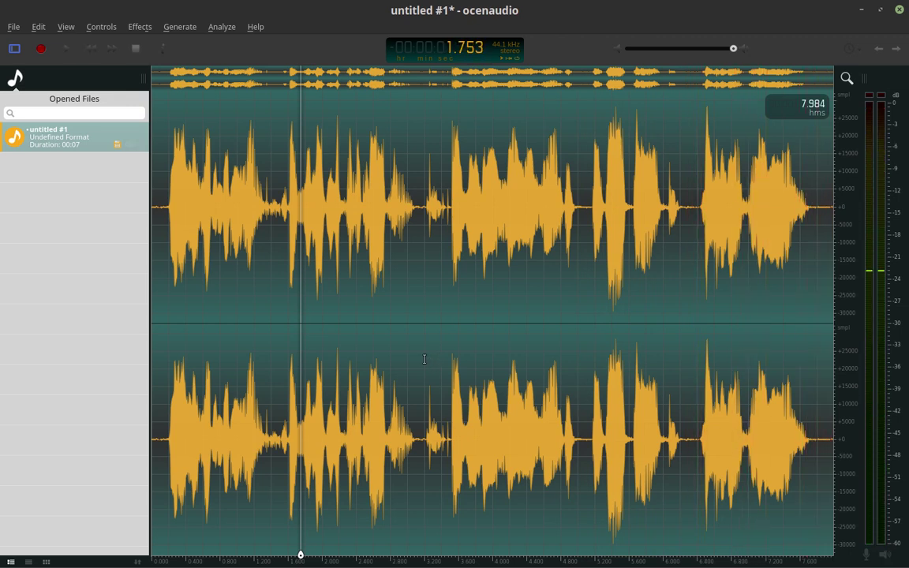
pyautogui.click(140, 27)
# Step: Apply a Noise Gate with −26.2 dB threshold, 0.57 ms attack and 295.1 ms release
pyautogui.moveTo(249, 232)
pyautogui.moveTo(247, 214)
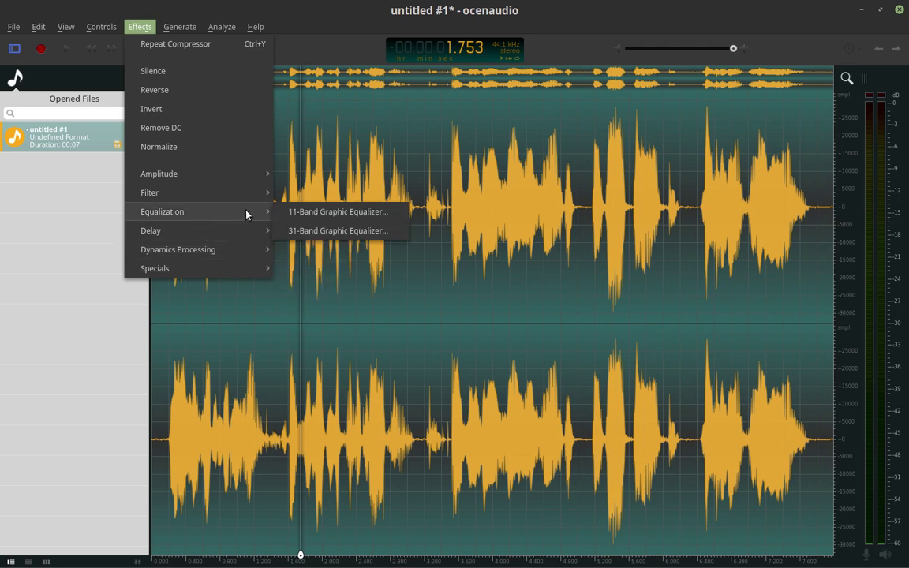
pyautogui.moveTo(249, 249)
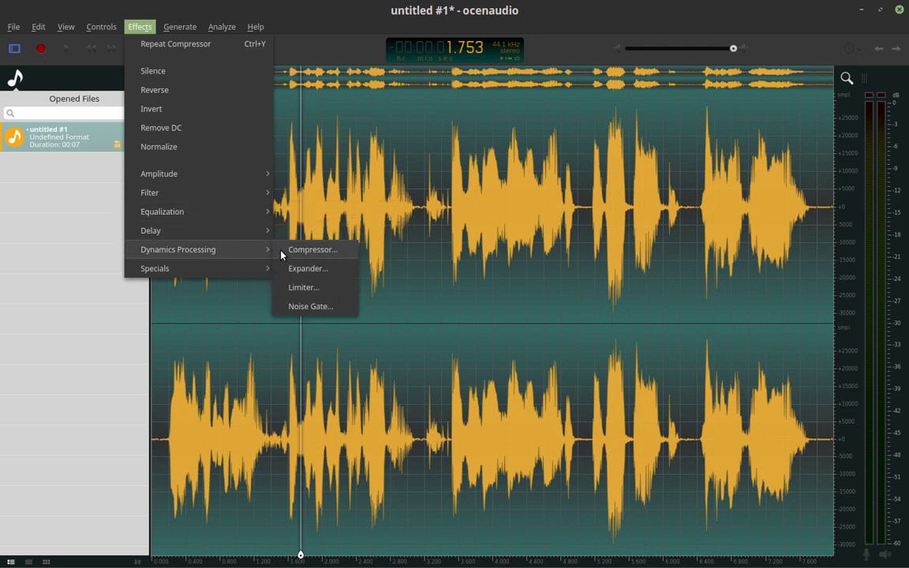
pyautogui.click(345, 308)
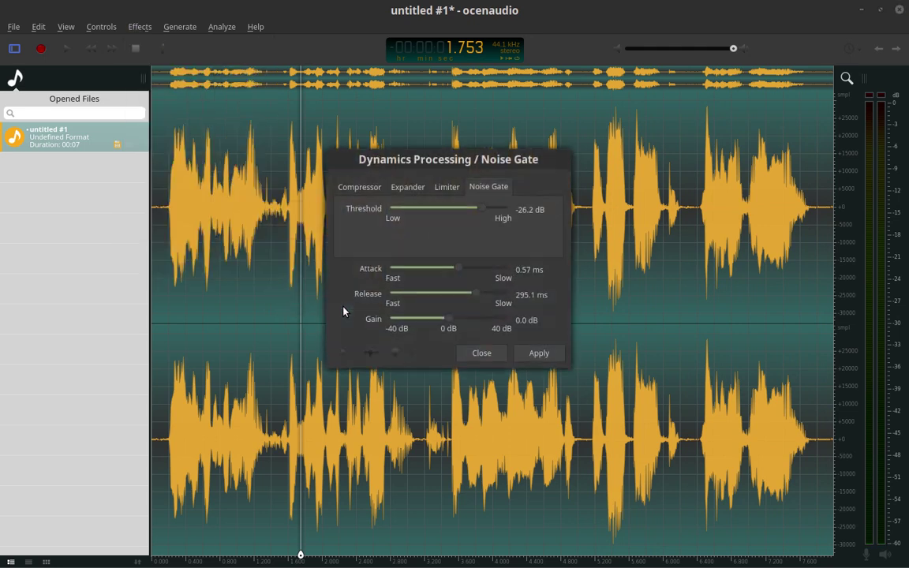
pyautogui.click(539, 360)
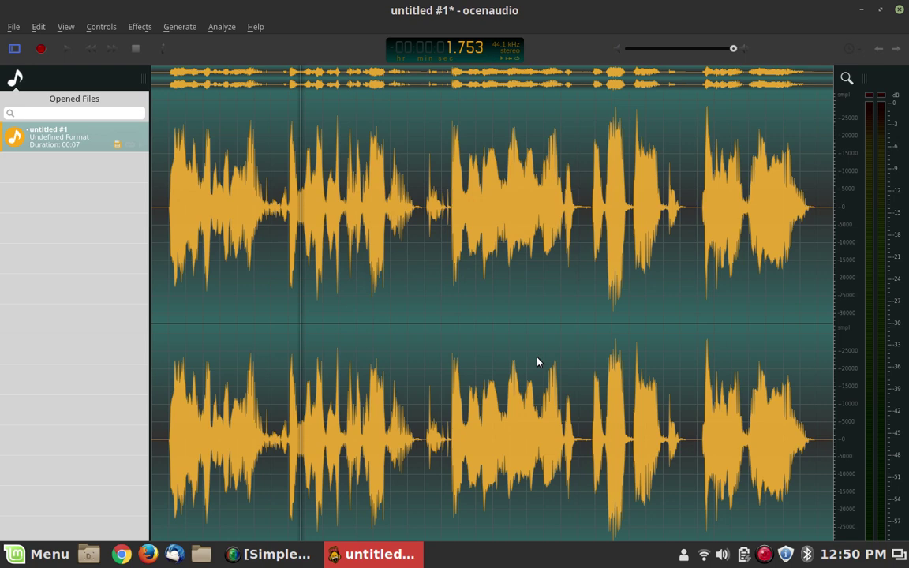
pyautogui.click(422, 318)
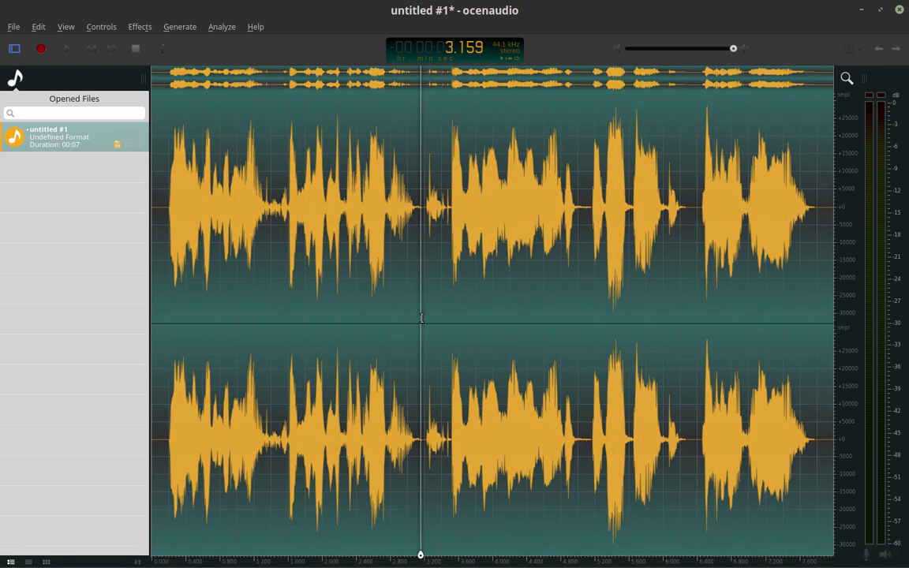
pyautogui.press('space')
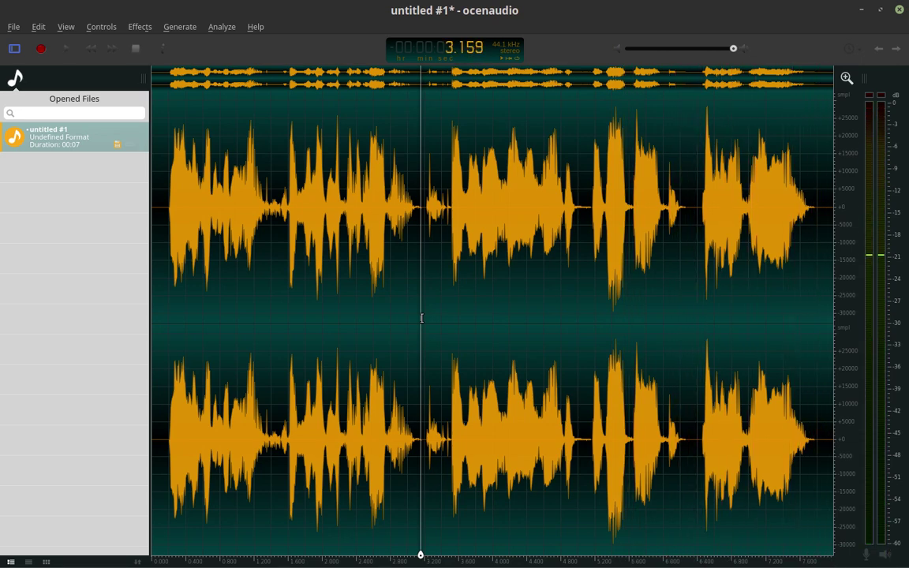
pyautogui.click(411, 321)
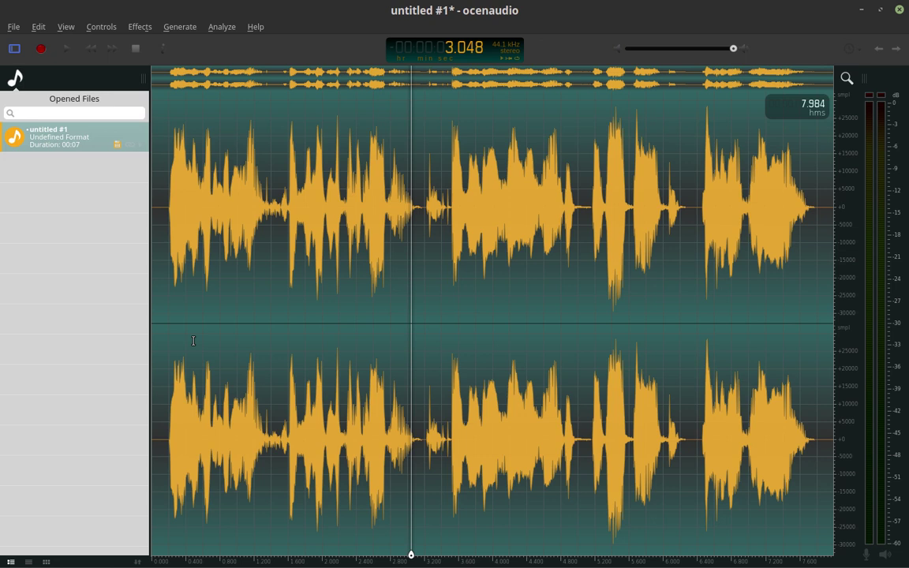
pyautogui.click(50, 212)
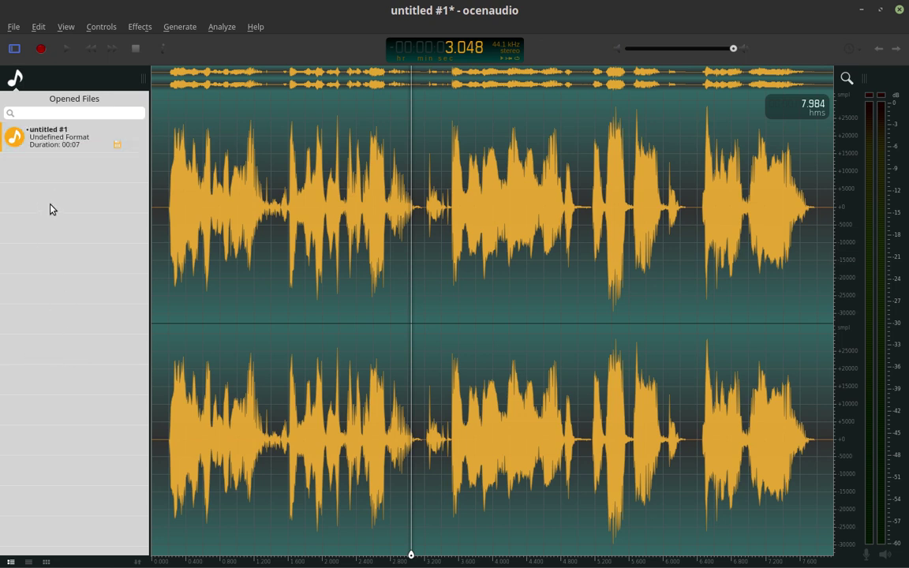
# Step: Dismiss the New Audio dialog and open CC (92).mp3 from Audio/Bob's Music Cafe/Continuous Climax
pyautogui.hotkey('ctrl', 'n')
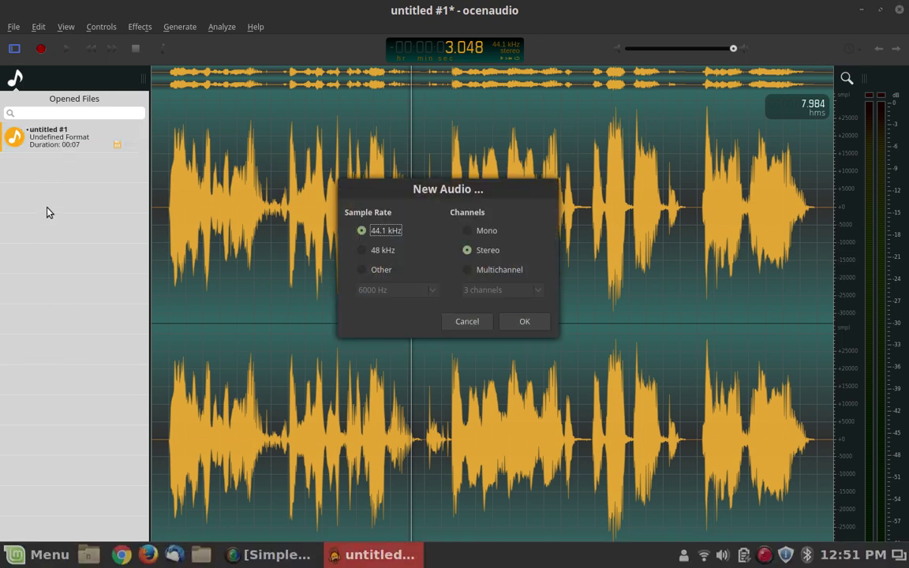
pyautogui.click(471, 321)
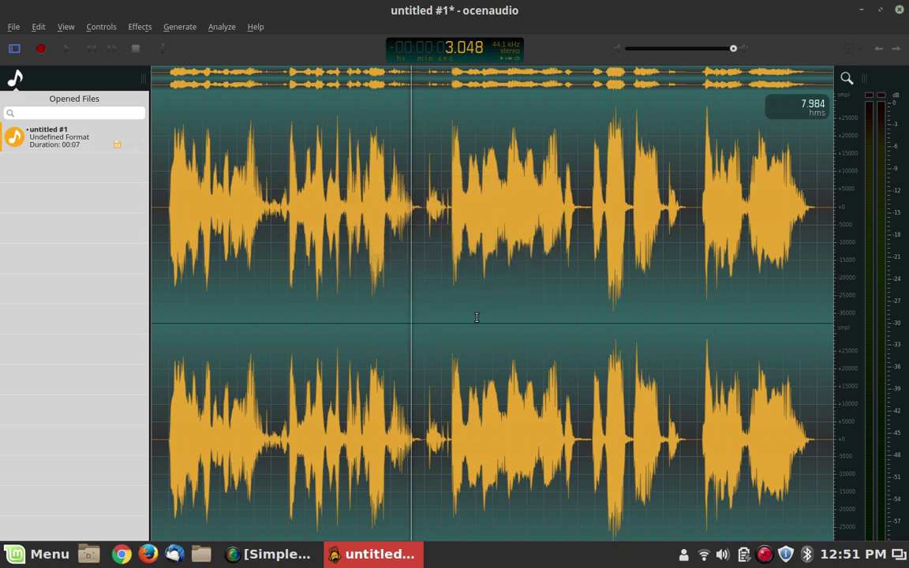
pyautogui.click(11, 27)
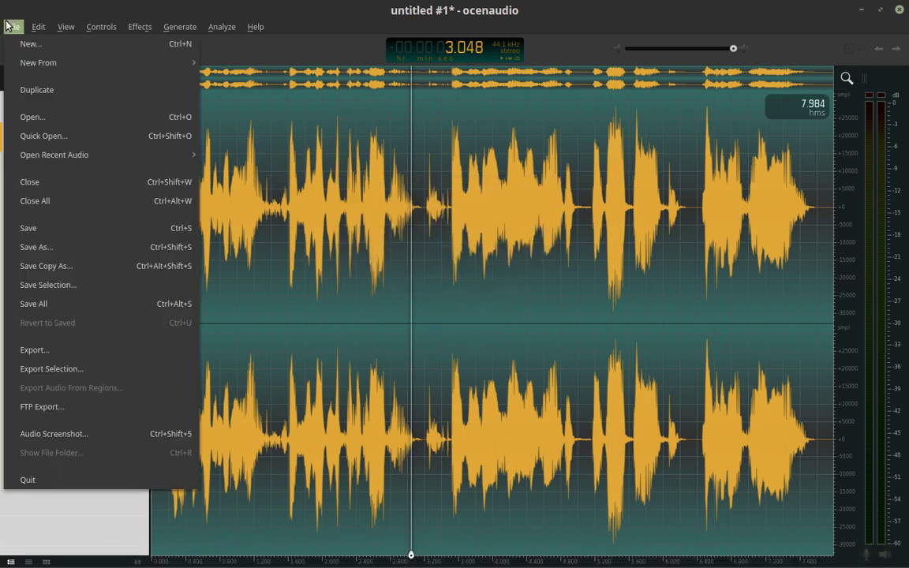
pyautogui.click(71, 113)
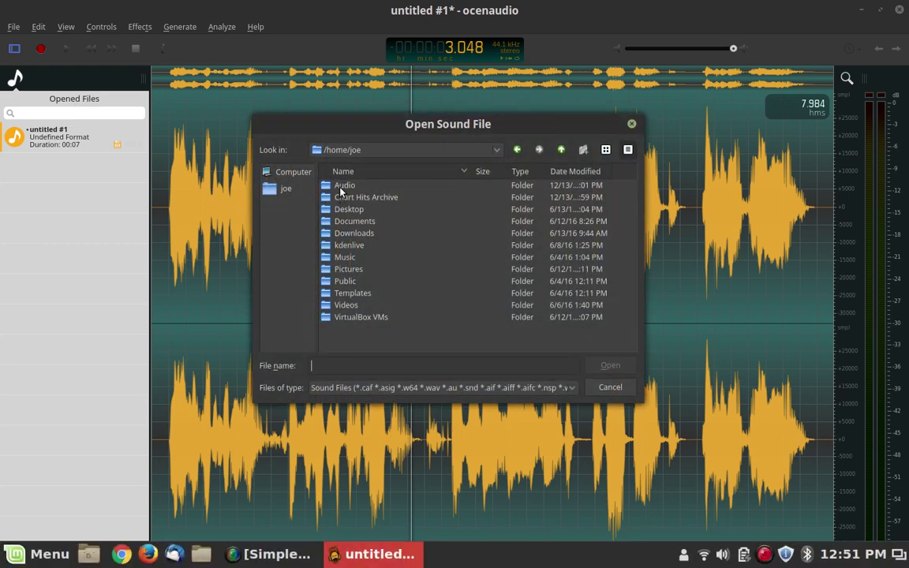
pyautogui.doubleClick(340, 186)
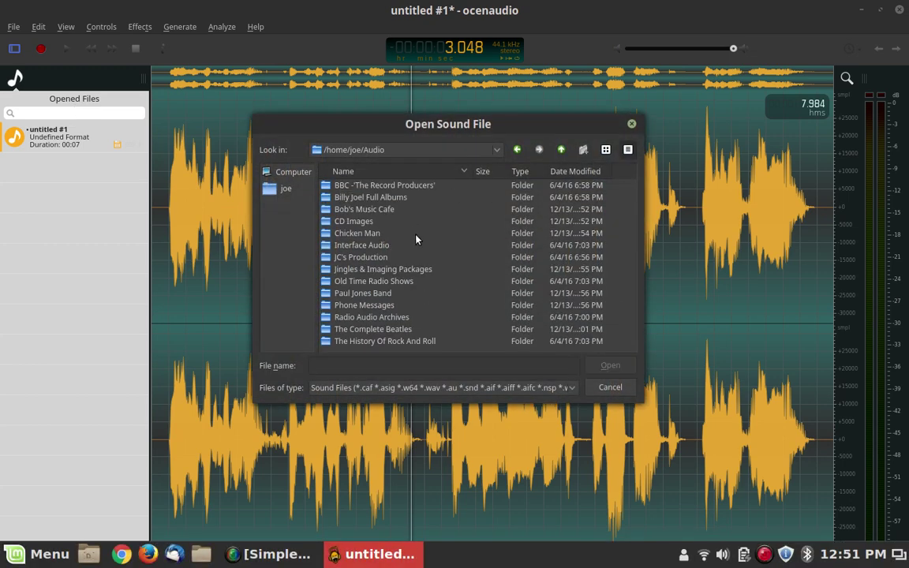
pyautogui.doubleClick(377, 209)
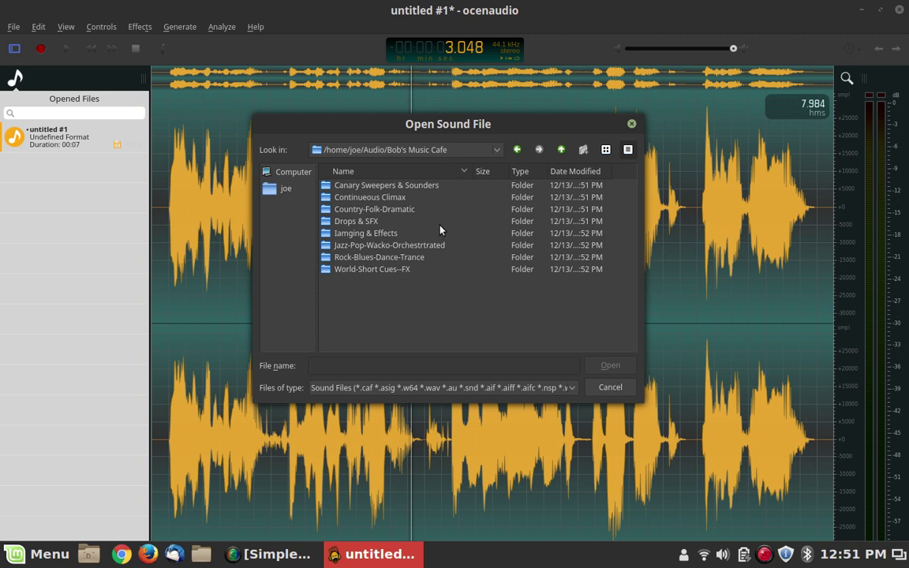
pyautogui.doubleClick(393, 198)
pyautogui.scroll(-18, 425, 287)
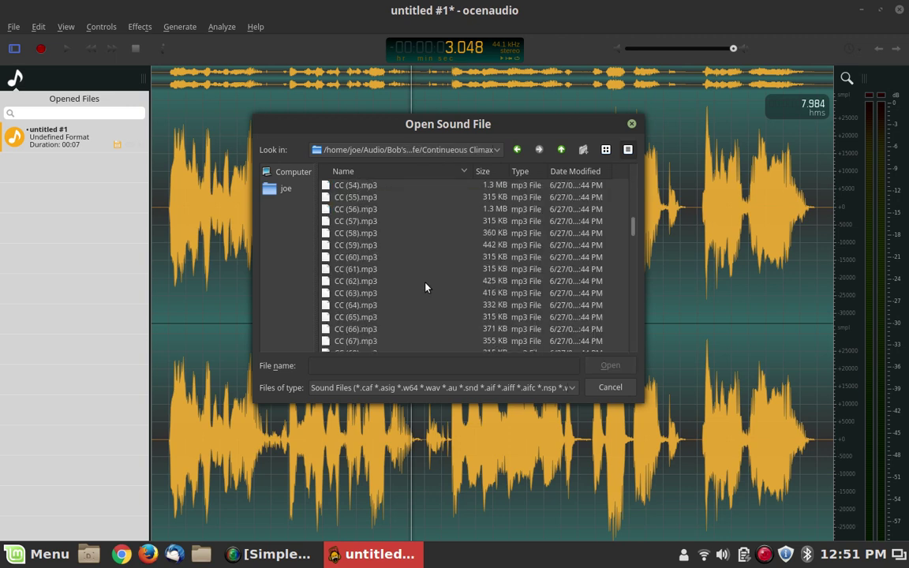
pyautogui.scroll(-10, 418, 288)
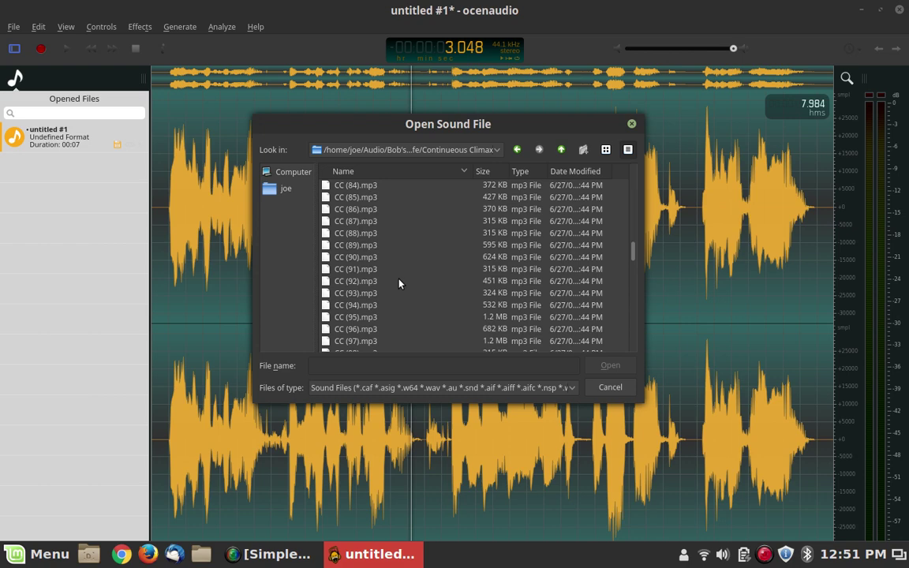
pyautogui.doubleClick(399, 281)
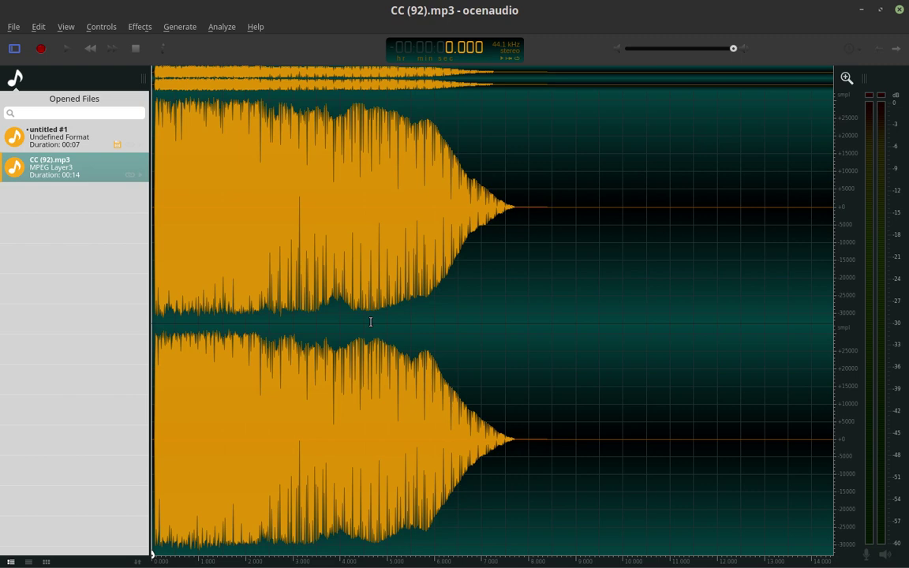
# Step: Preview CC (92).mp3, copy the whole clip, and return to untitled #1
pyautogui.press('space')
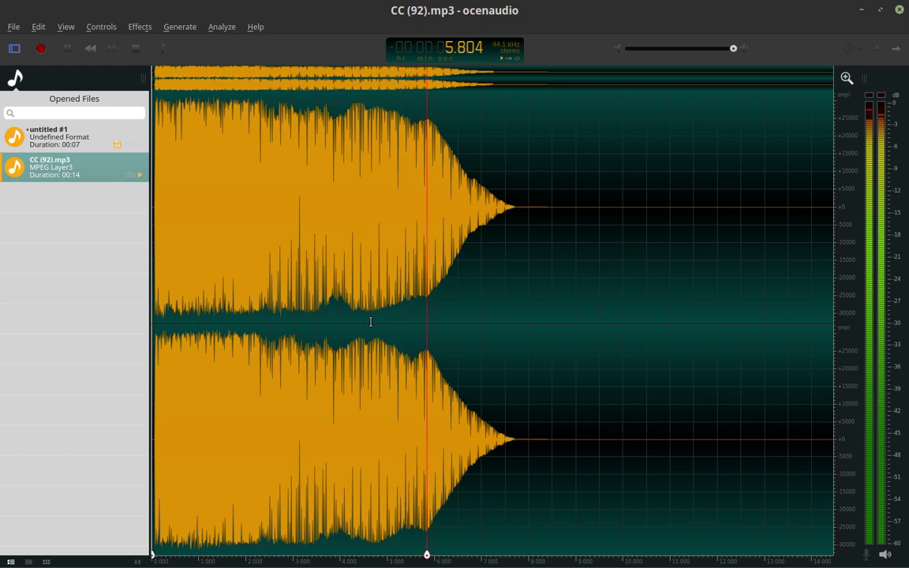
pyautogui.press('space')
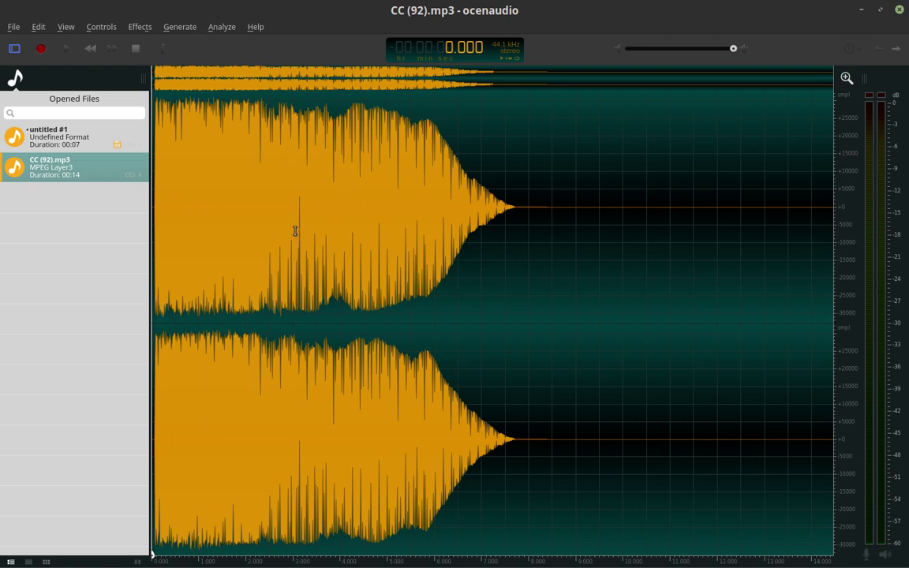
pyautogui.click(300, 255)
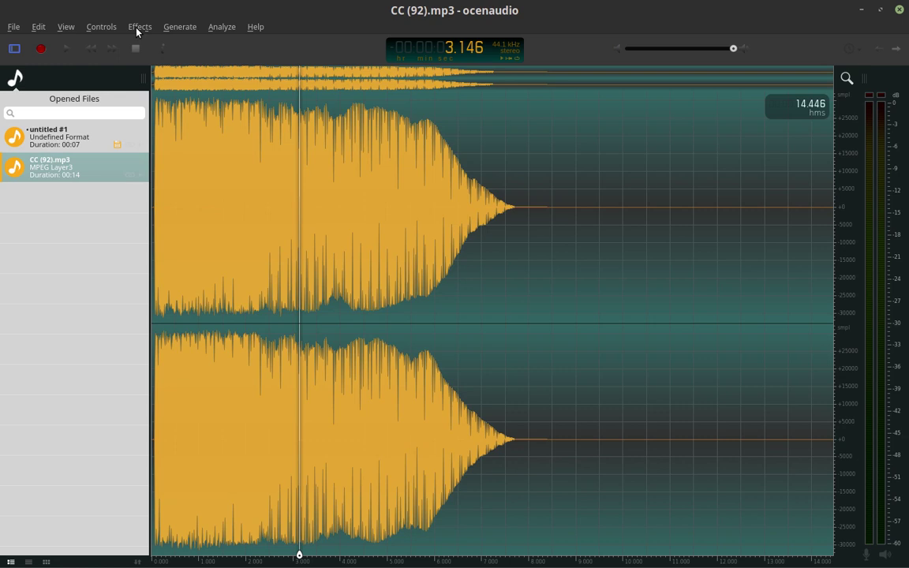
pyautogui.click(37, 26)
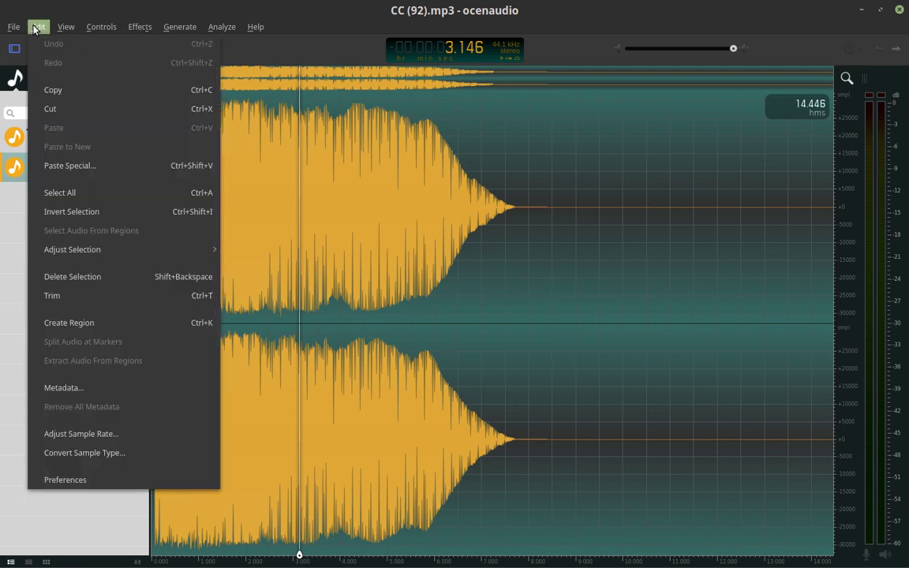
pyautogui.click(106, 89)
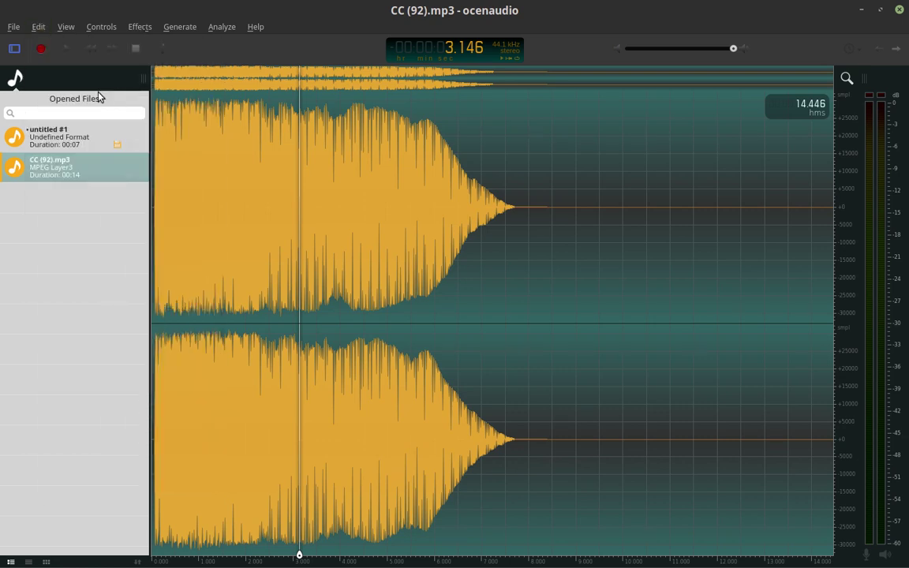
pyautogui.click(128, 142)
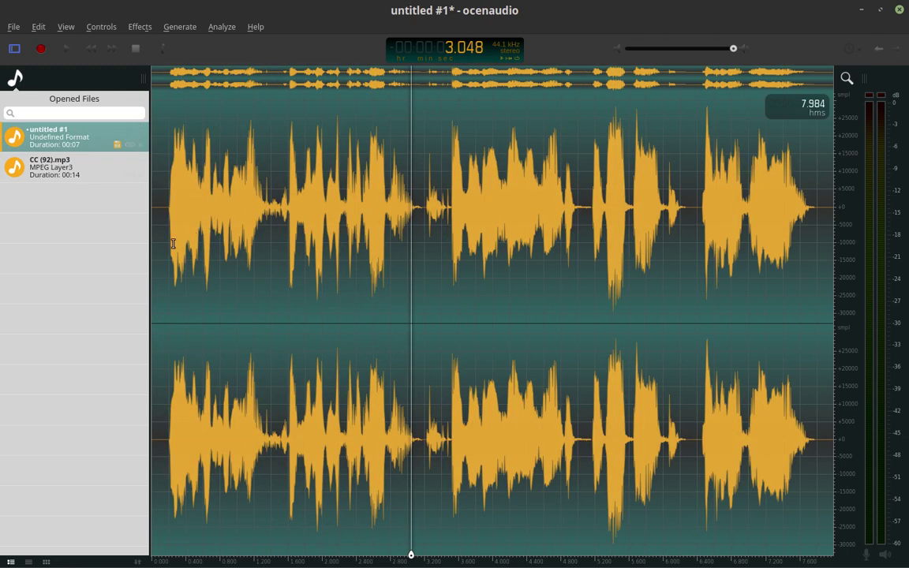
# Step: At the start of untitled #1, Paste Special the music as Overlap (Mix) at locked volume 36
pyautogui.click(147, 169)
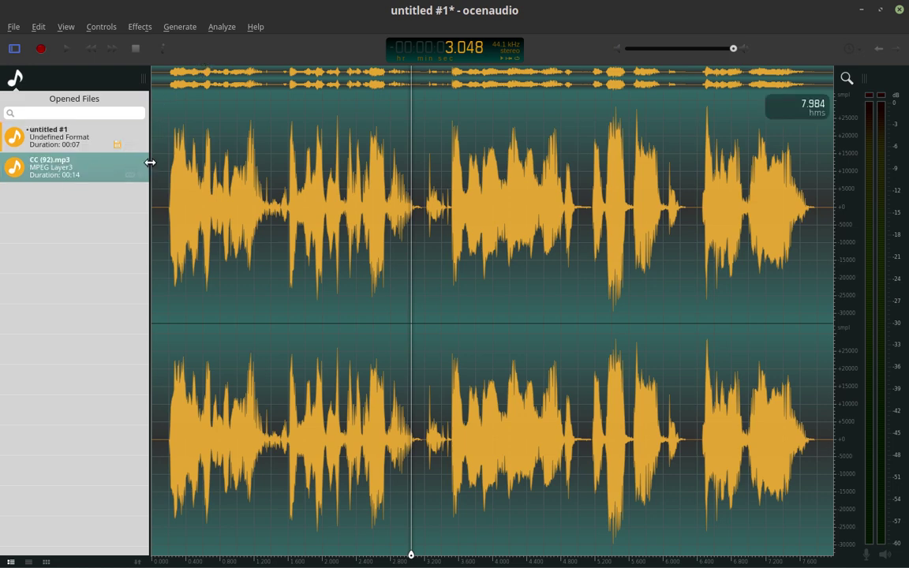
pyautogui.click(168, 169)
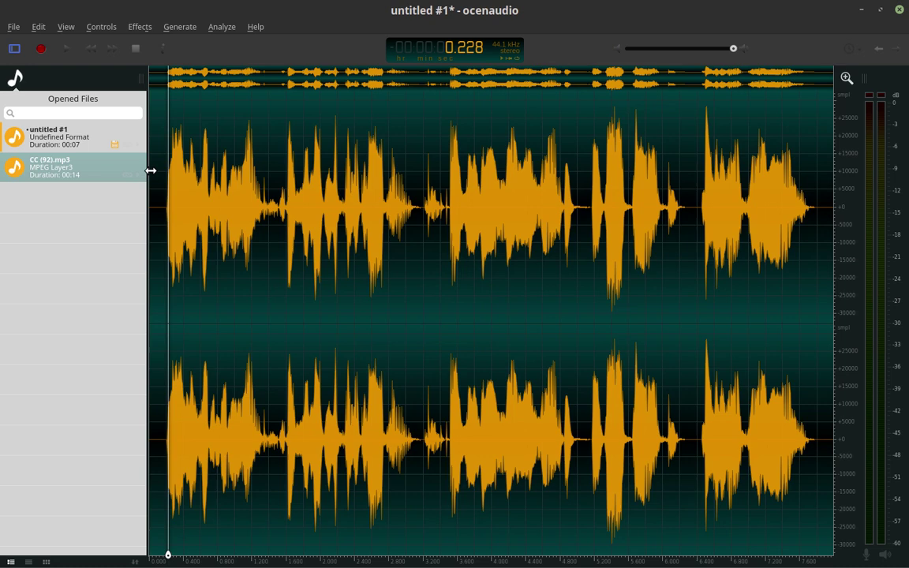
pyautogui.click(150, 155)
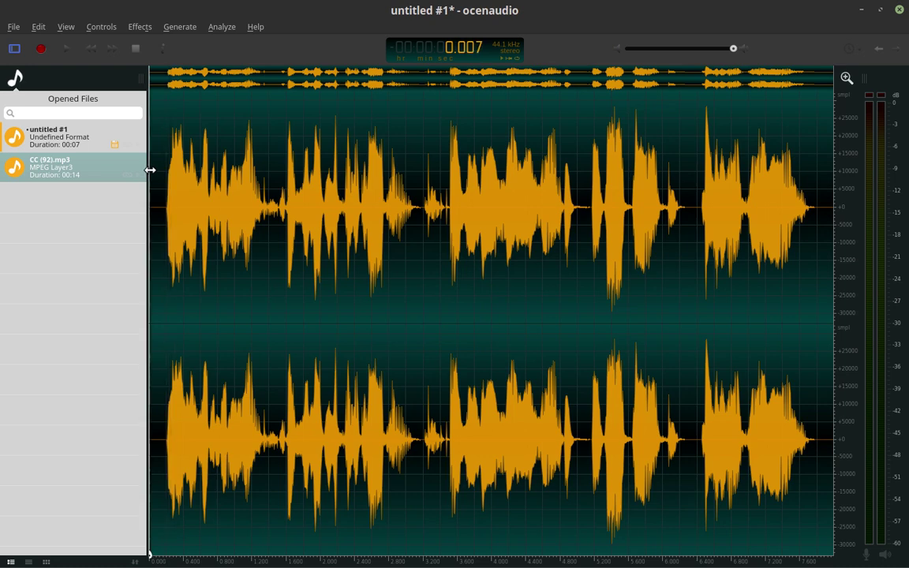
pyautogui.click(67, 27)
pyautogui.moveTo(32, 28)
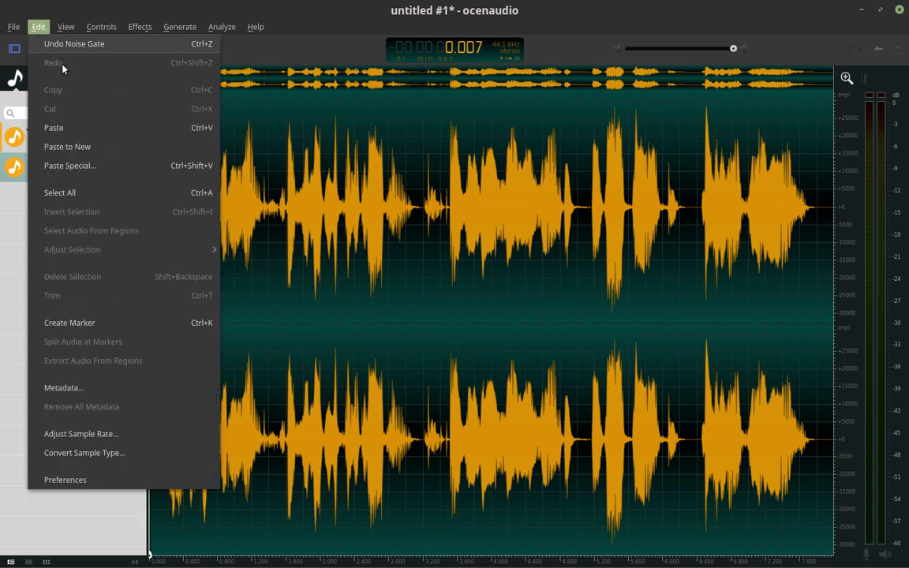
pyautogui.click(121, 166)
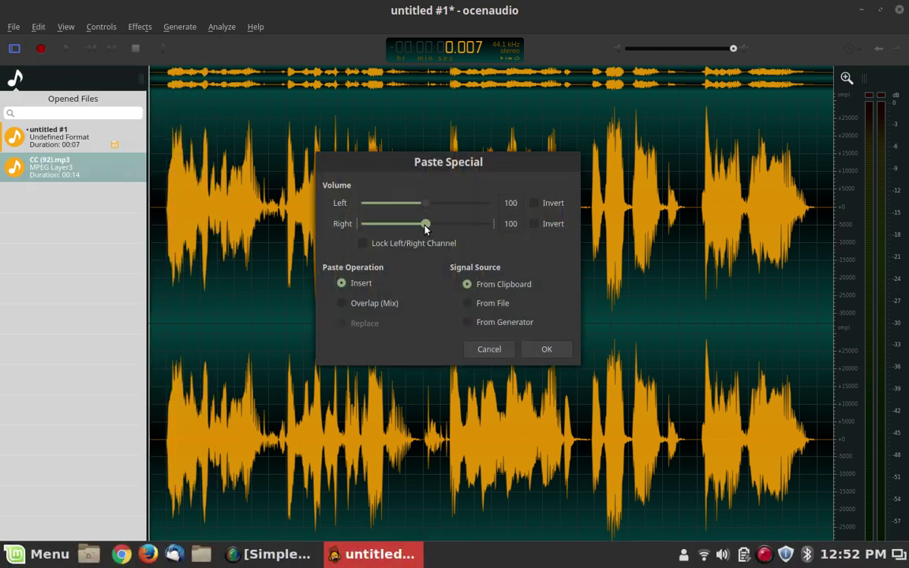
pyautogui.moveTo(426, 223); pyautogui.dragTo(392, 228)
pyautogui.click(395, 245)
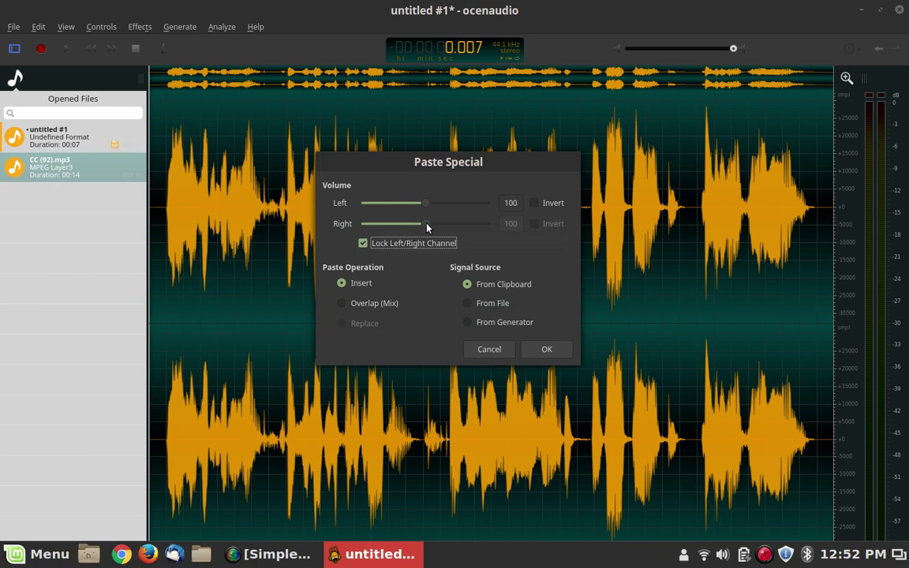
pyautogui.moveTo(427, 204); pyautogui.dragTo(390, 203)
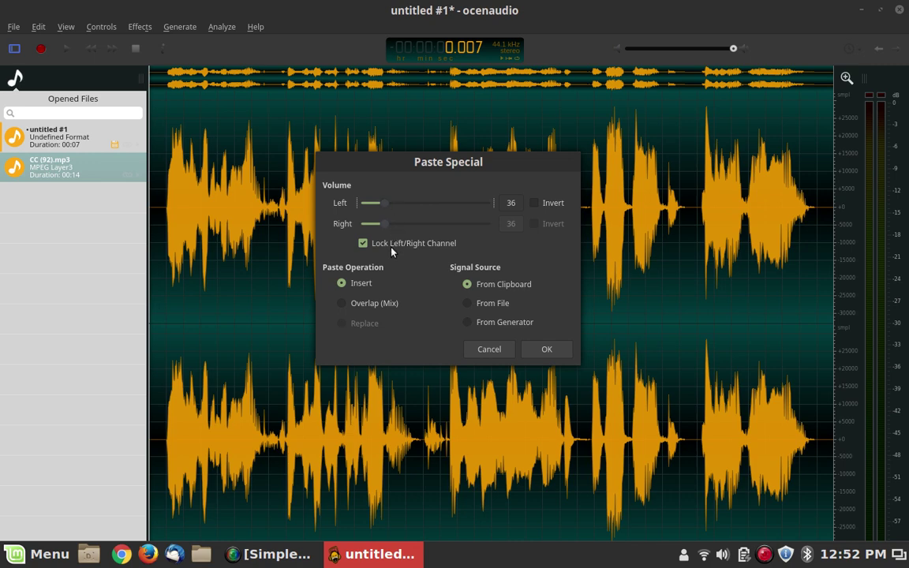
pyautogui.click(381, 304)
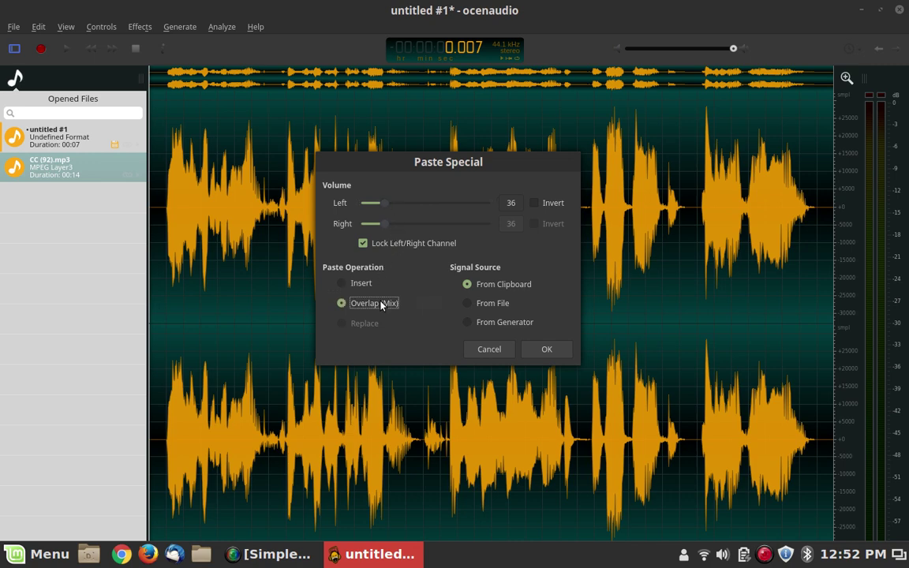
pyautogui.click(545, 349)
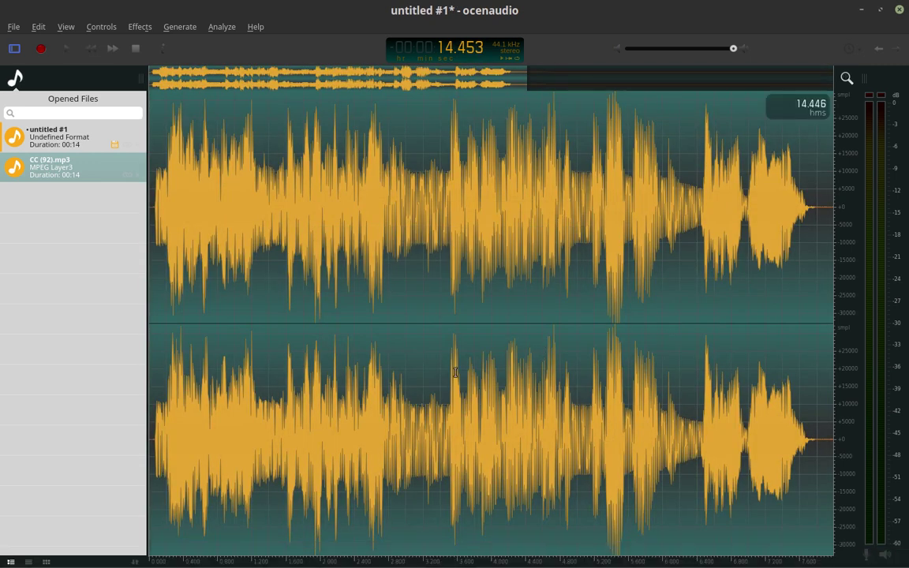
pyautogui.click(454, 371)
pyautogui.click(344, 398)
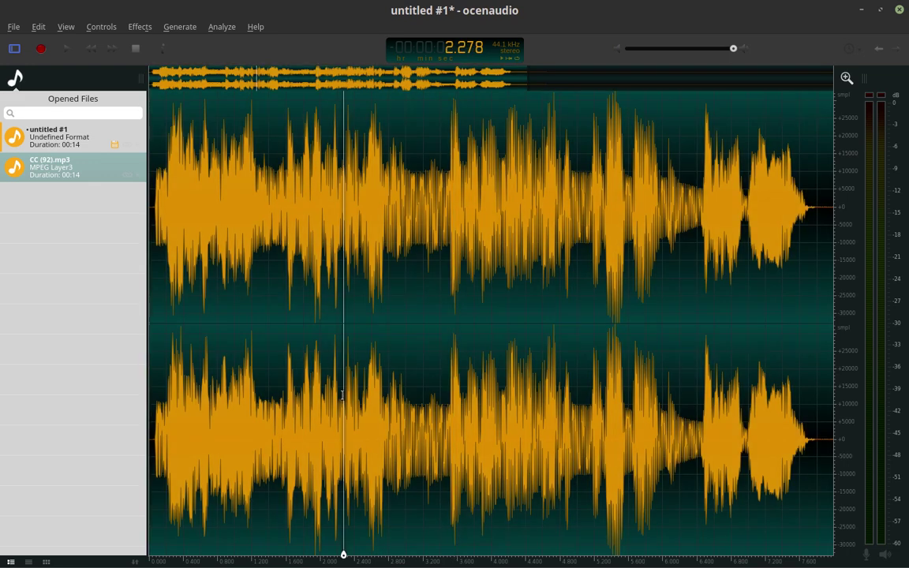
pyautogui.press('space')
pyautogui.press('space')
pyautogui.doubleClick(337, 390)
pyautogui.press('space')
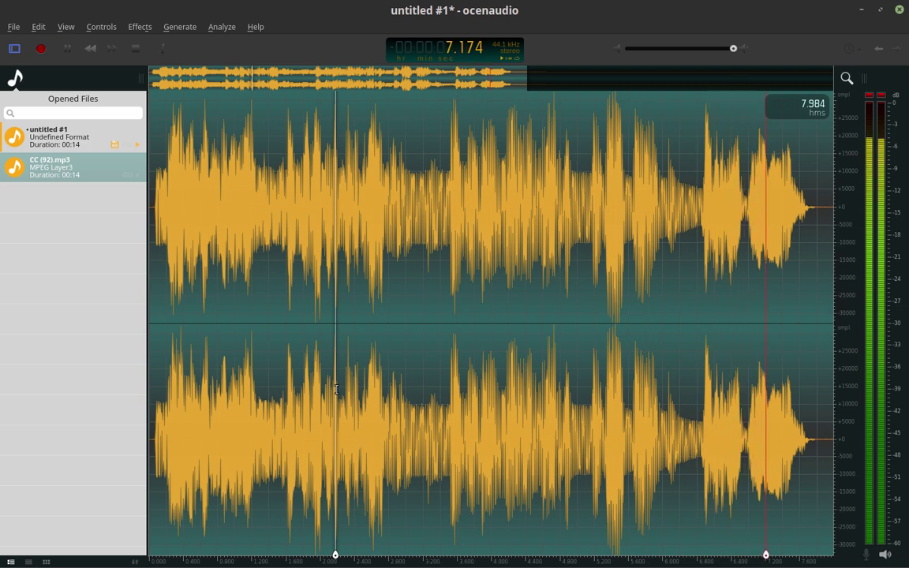
pyautogui.press('space')
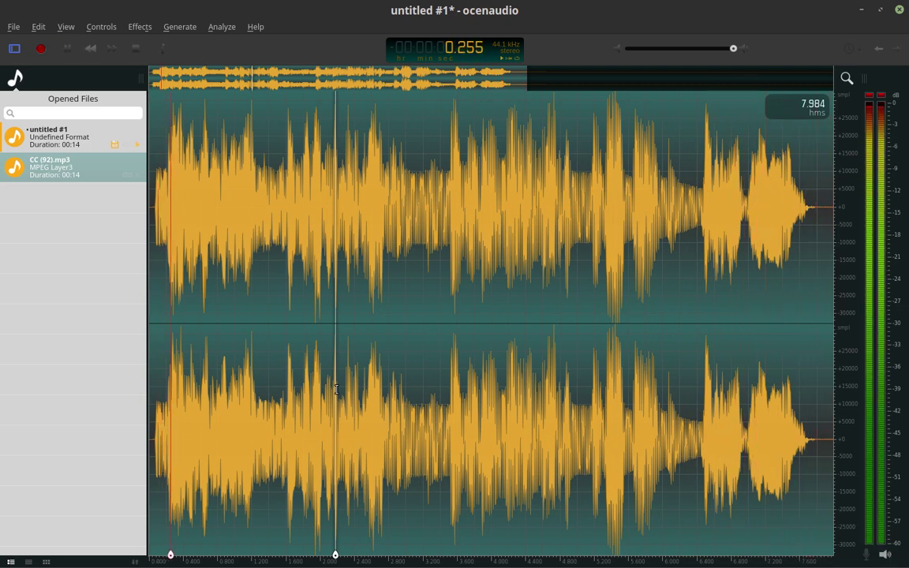
pyautogui.press('space')
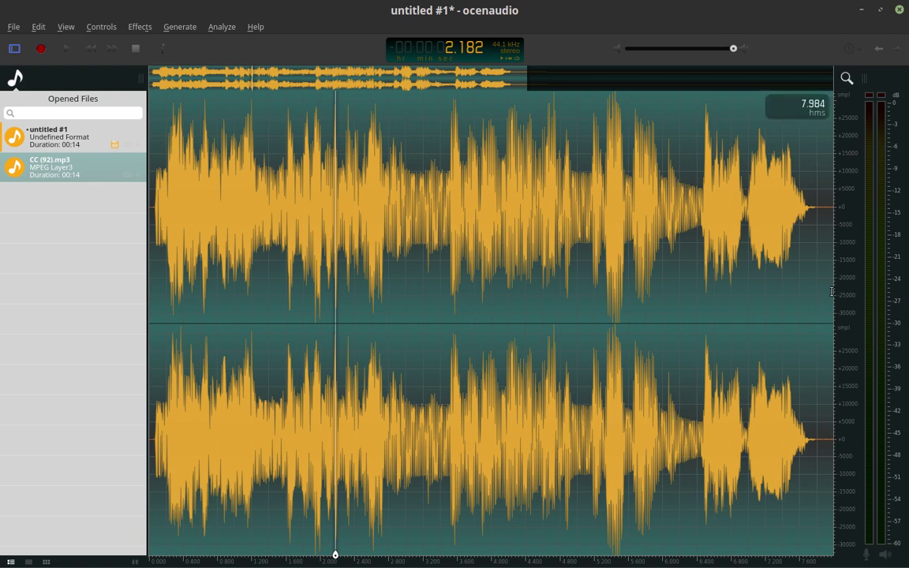
pyautogui.click(819, 268)
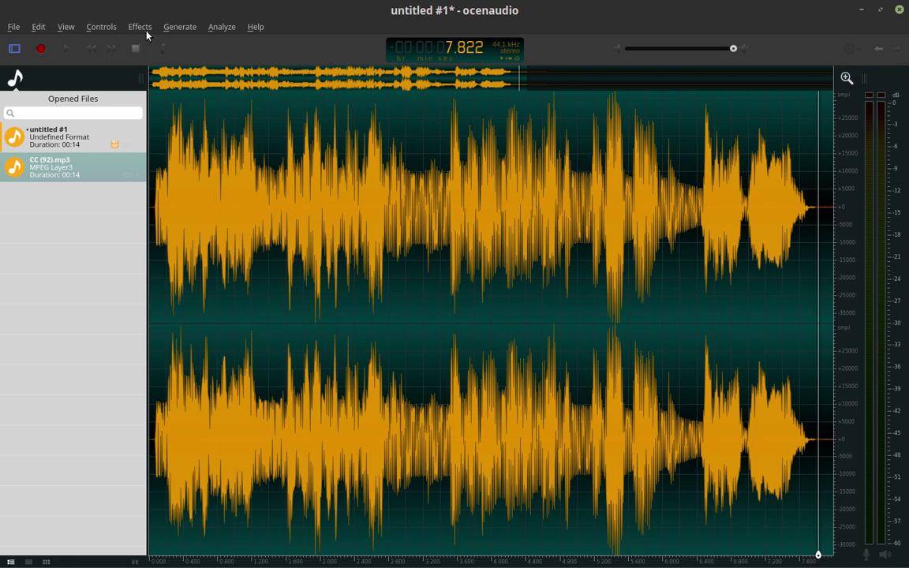
# Step: Generate the DTMF tone sequence 1234 into the track
pyautogui.click(173, 28)
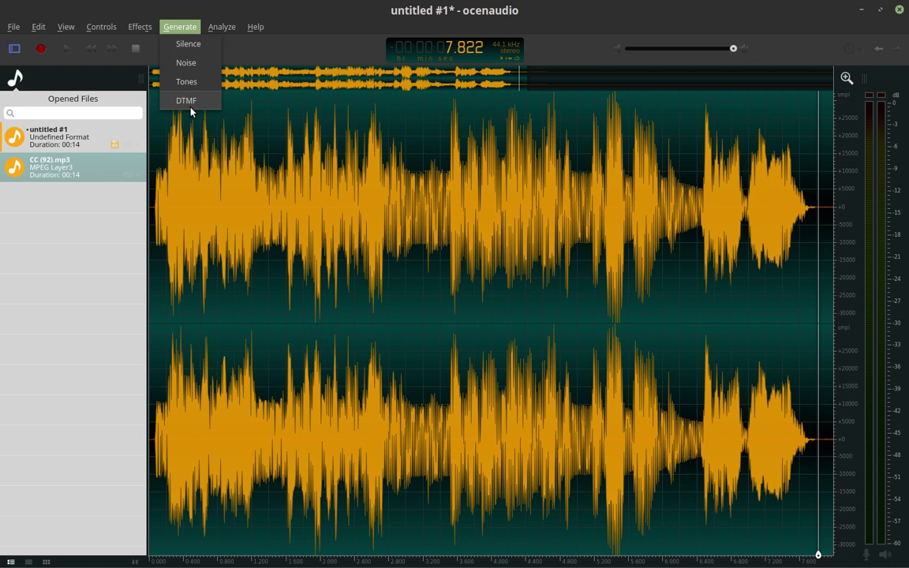
pyautogui.click(200, 67)
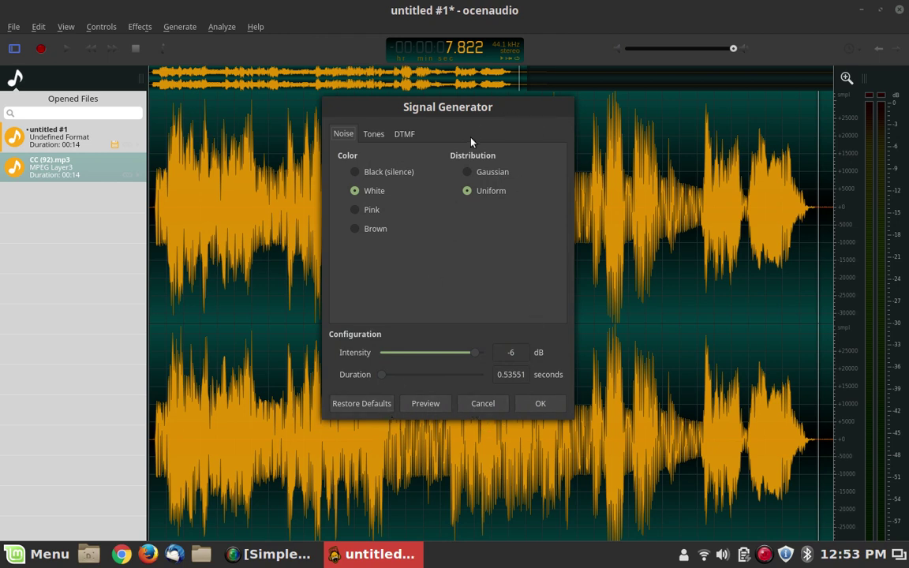
pyautogui.click(480, 406)
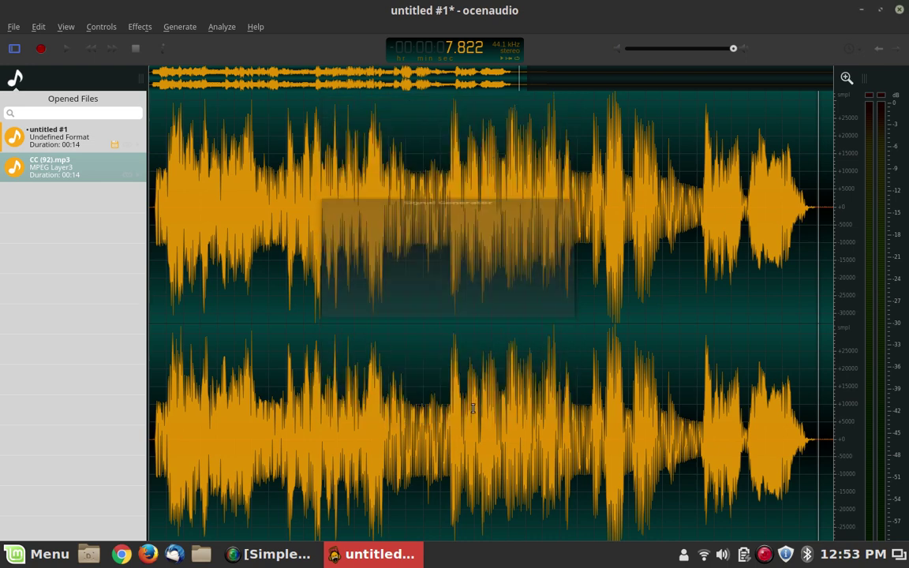
pyautogui.click(138, 27)
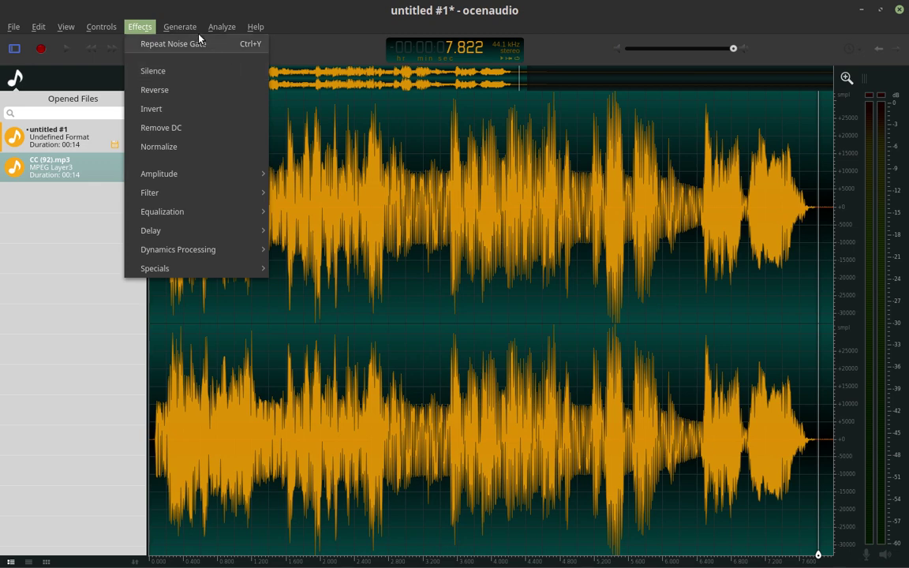
pyautogui.moveTo(180, 29)
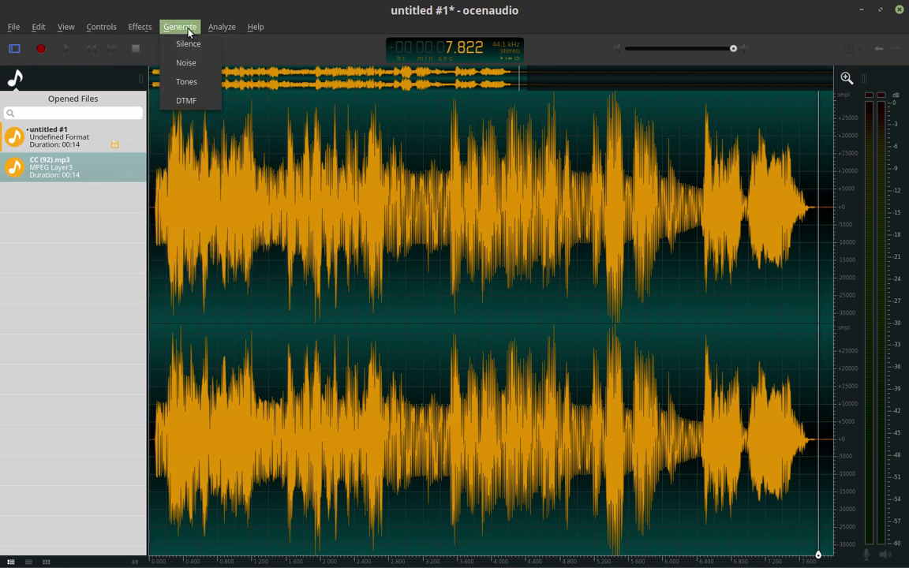
pyautogui.click(189, 100)
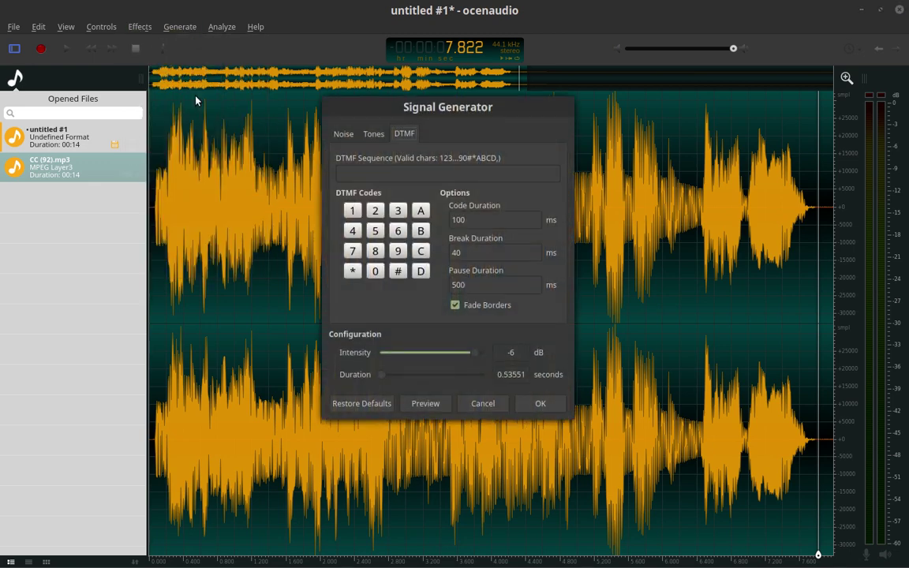
pyautogui.click(351, 211)
pyautogui.click(374, 211)
pyautogui.click(398, 211)
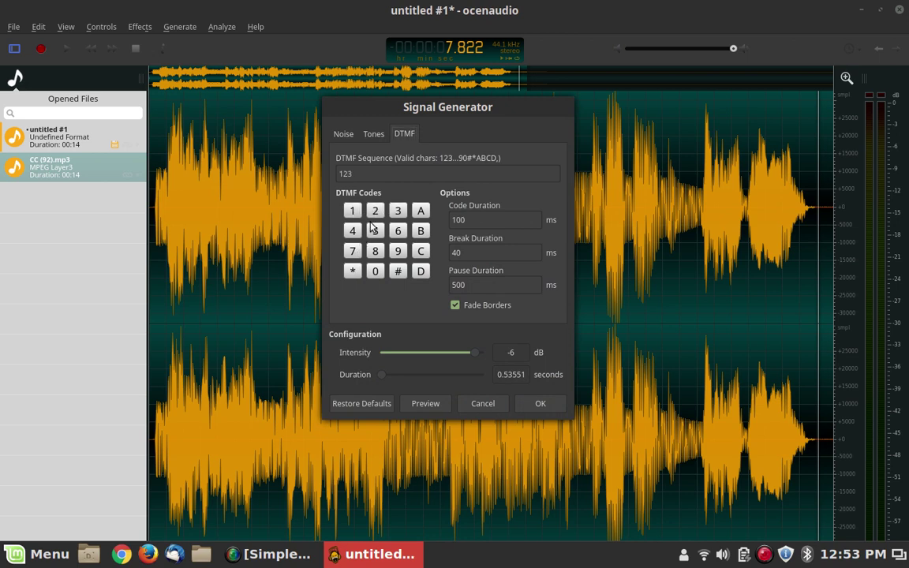
pyautogui.click(352, 231)
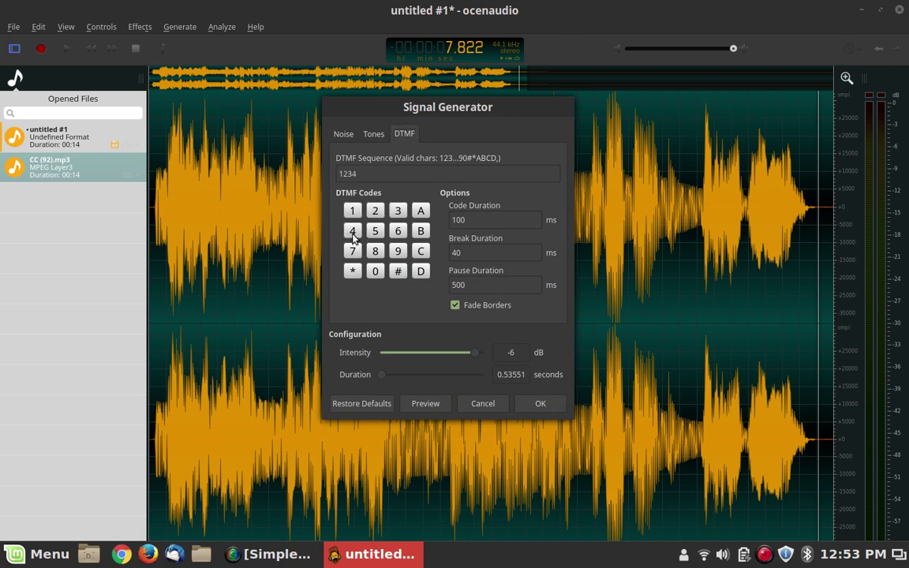
pyautogui.click(538, 410)
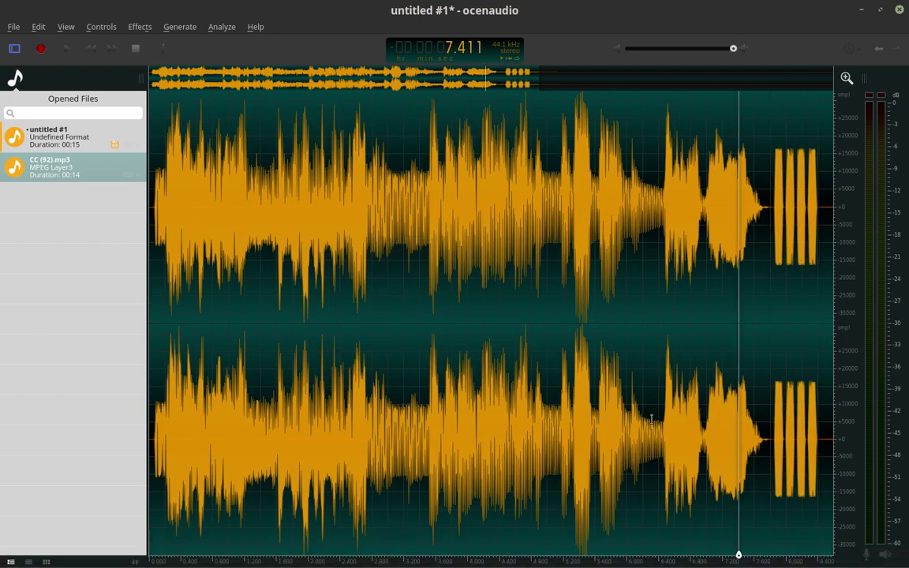
# Step: Play the track to hear the DTMF tones
pyautogui.click(630, 410)
pyautogui.hotkey('ctrl', 'a')
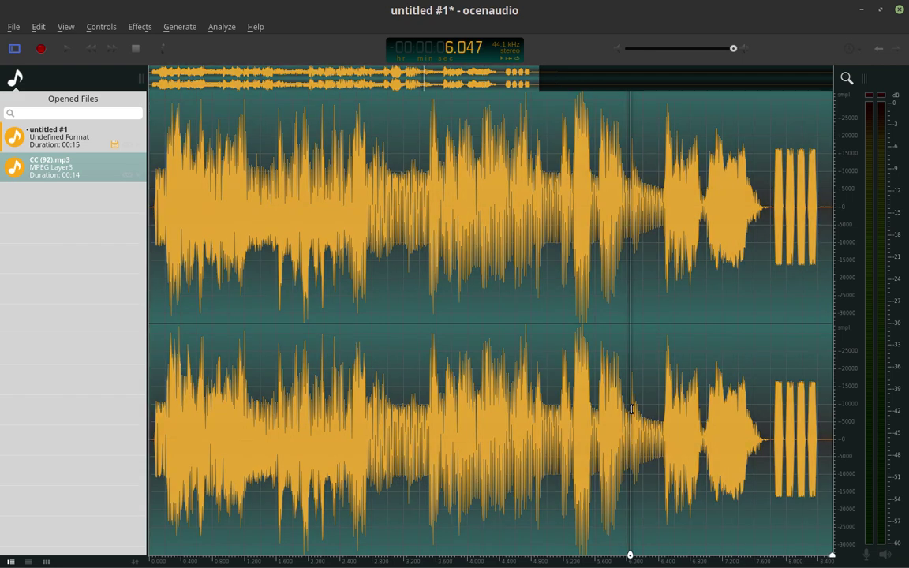
pyautogui.press('space')
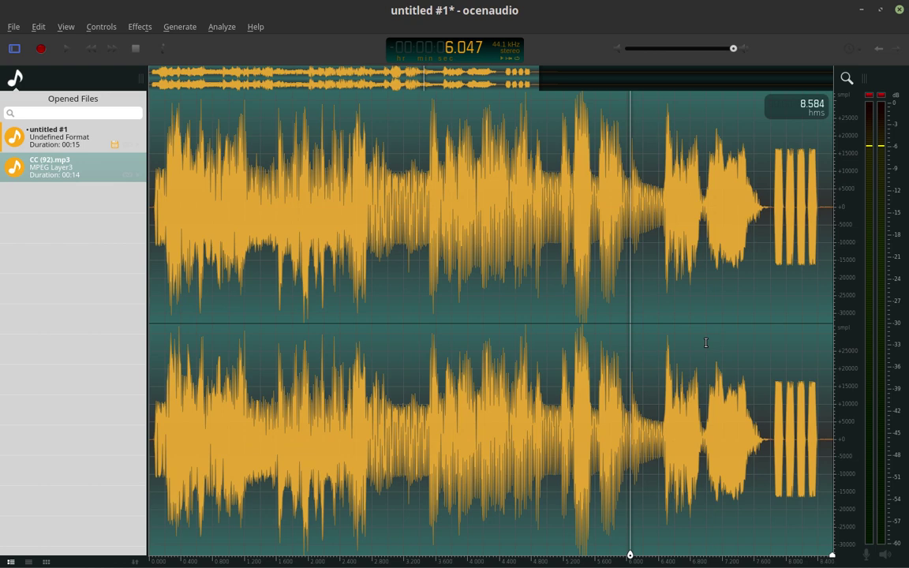
# Step: Append about 5 seconds of generated silence after the DTMF tones, extending the track to 21 seconds
pyautogui.click(832, 225)
pyautogui.click(832, 225)
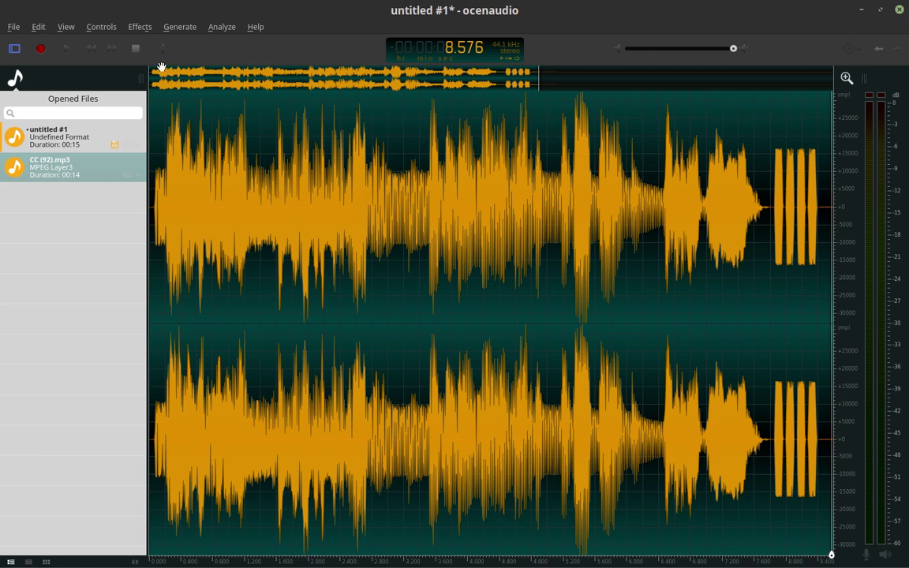
pyautogui.click(183, 27)
pyautogui.click(188, 41)
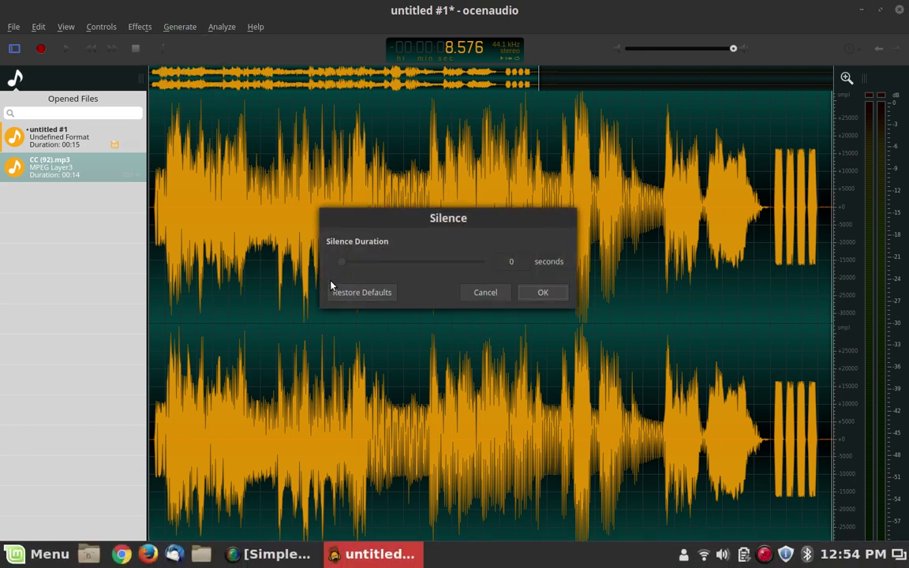
pyautogui.moveTo(339, 268); pyautogui.dragTo(347, 264)
pyautogui.click(540, 294)
pyautogui.click(454, 377)
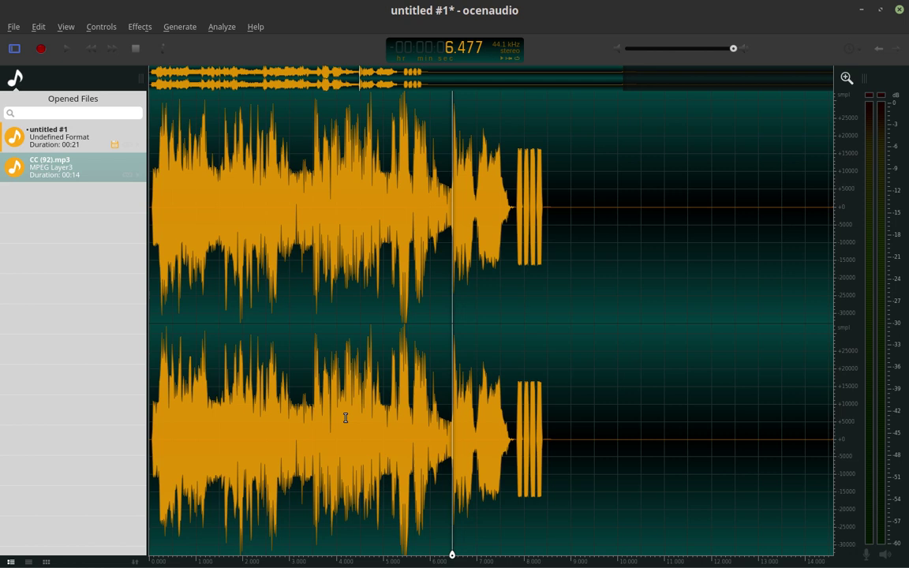
# Step: Apply reverb with 95.3 ms depth, 75.6% decay and 7.1% blend to the recording
pyautogui.hotkey('ctrl', 'a')
pyautogui.click(299, 377)
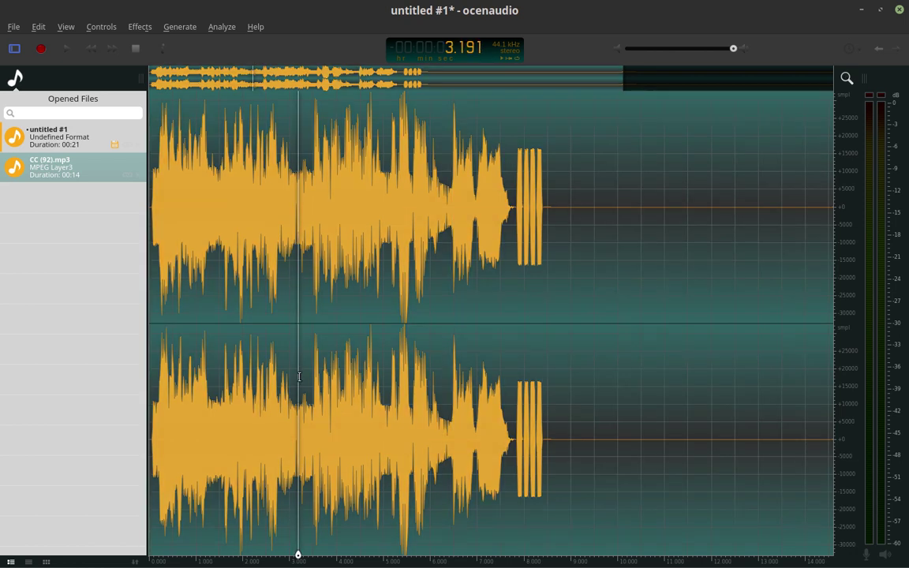
pyautogui.click(109, 30)
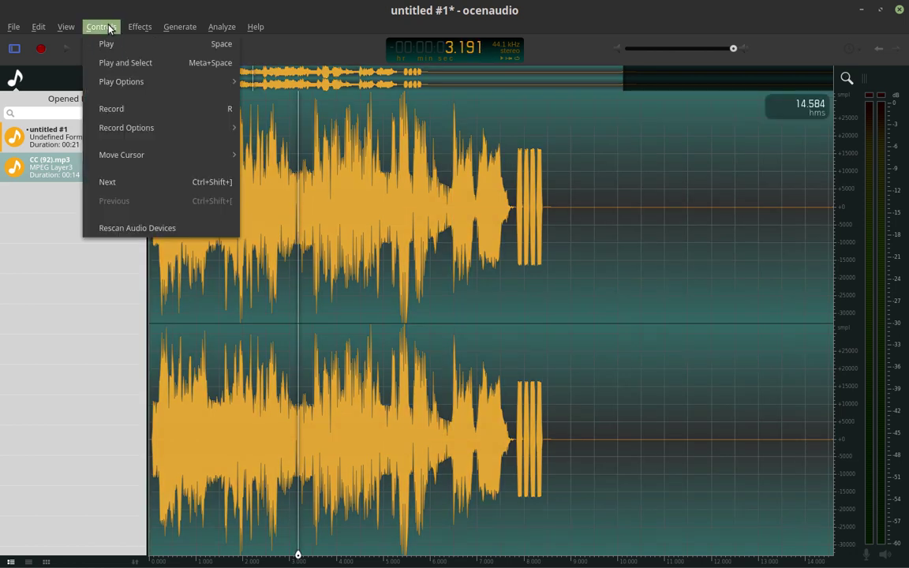
pyautogui.moveTo(222, 190)
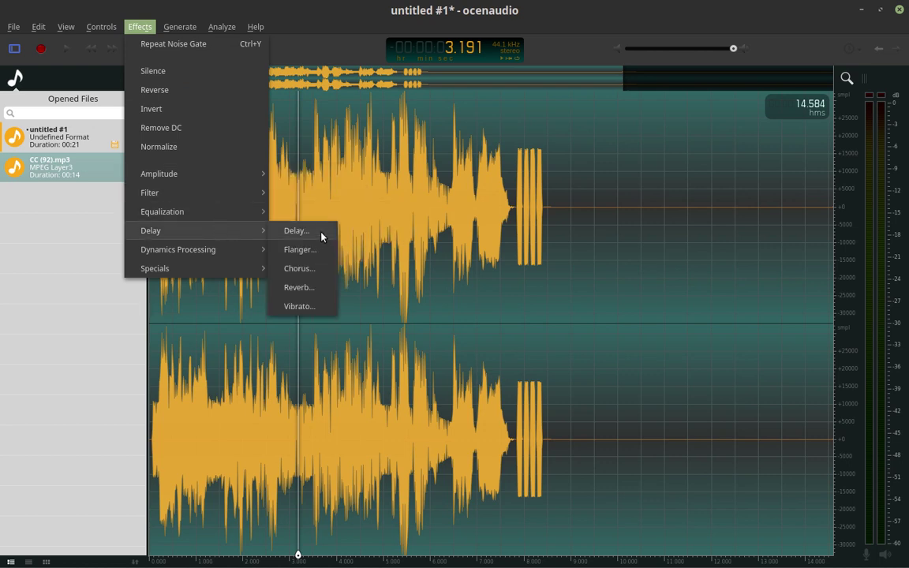
pyautogui.click(306, 286)
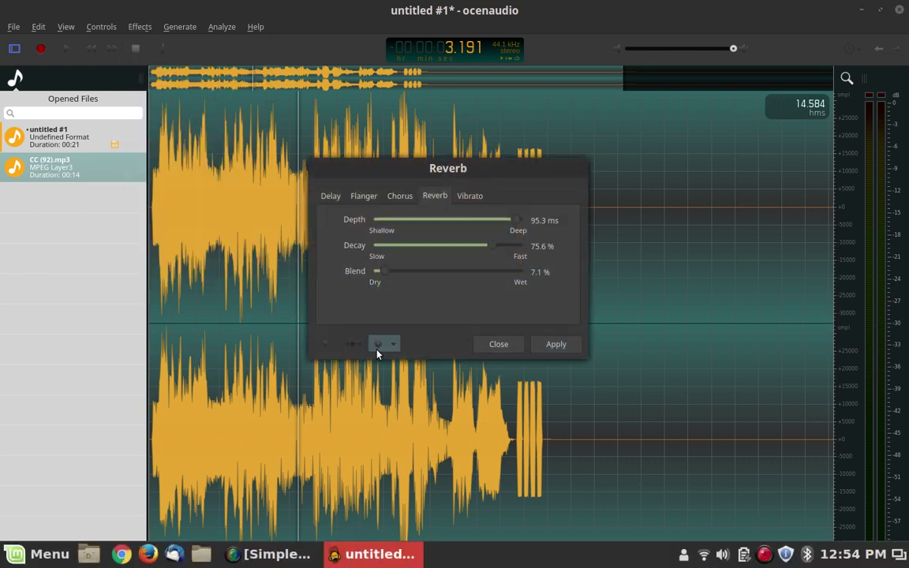
pyautogui.click(330, 346)
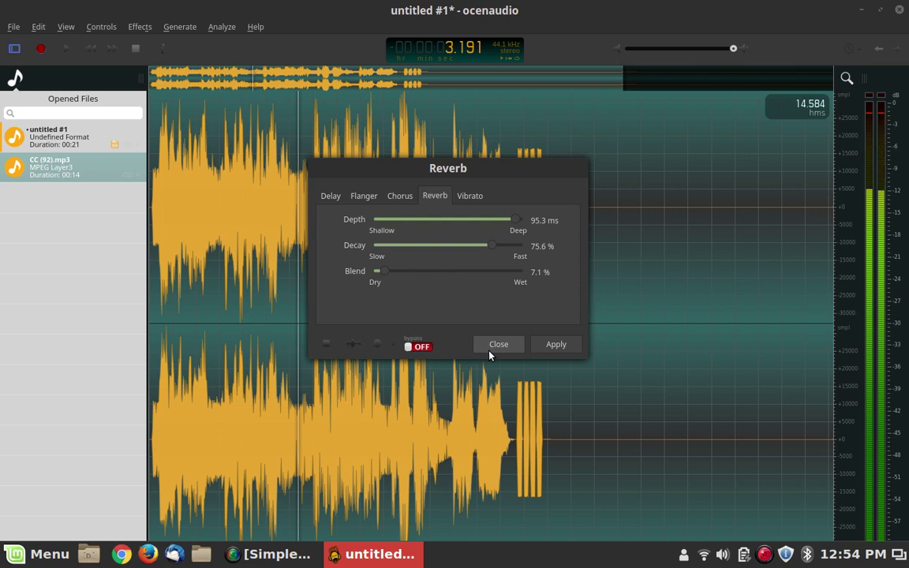
pyautogui.click(552, 345)
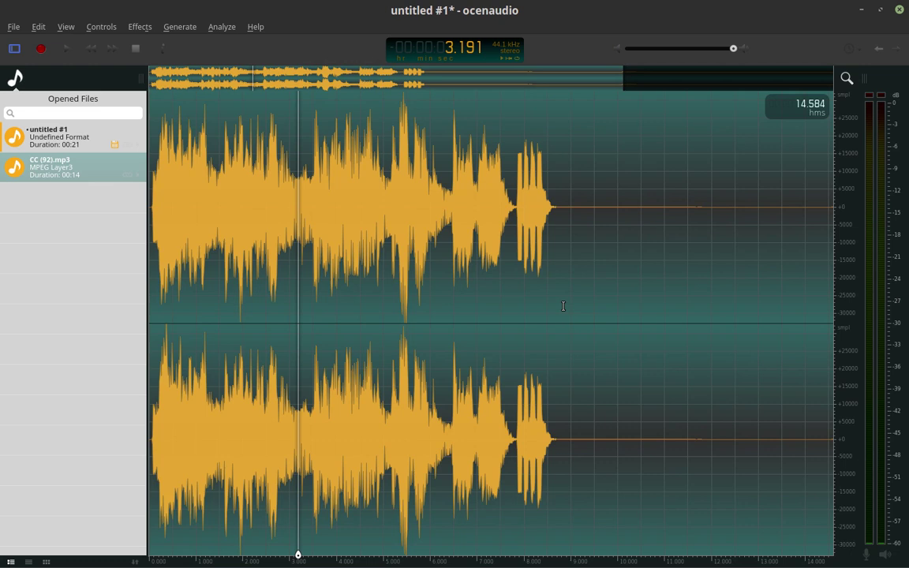
# Step: Play back from around 8–9 seconds to find where the silent tail begins
pyautogui.click(573, 285)
pyautogui.press('space')
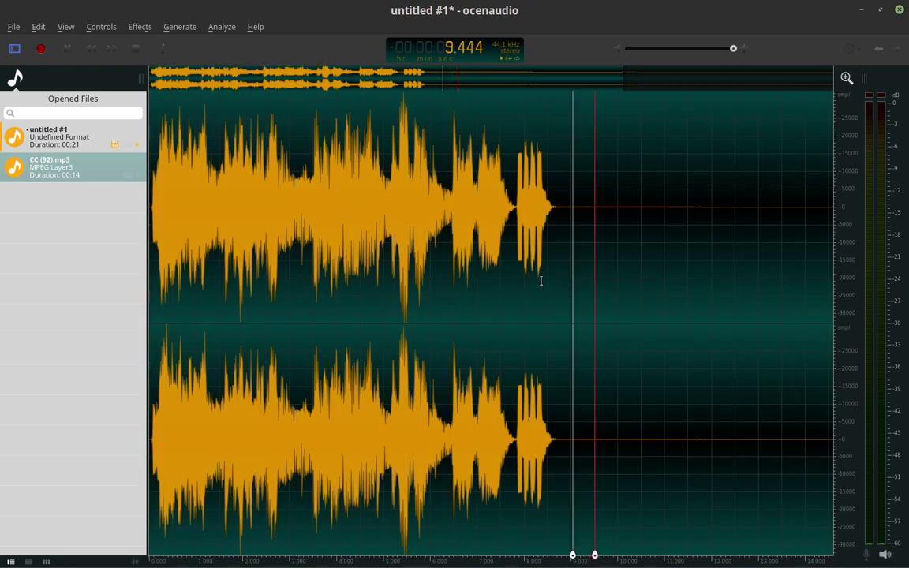
pyautogui.click(532, 277)
pyautogui.press('space')
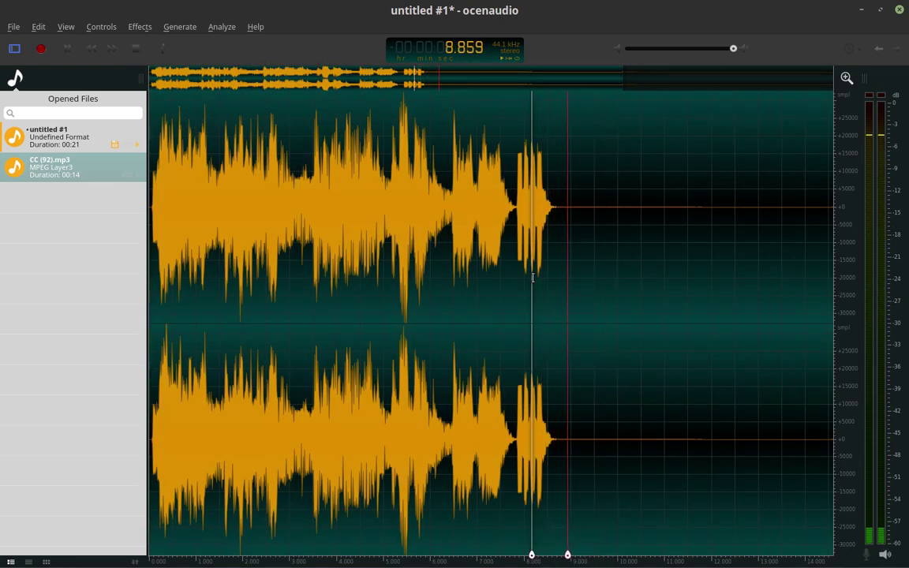
pyautogui.press('space')
pyautogui.press('space')
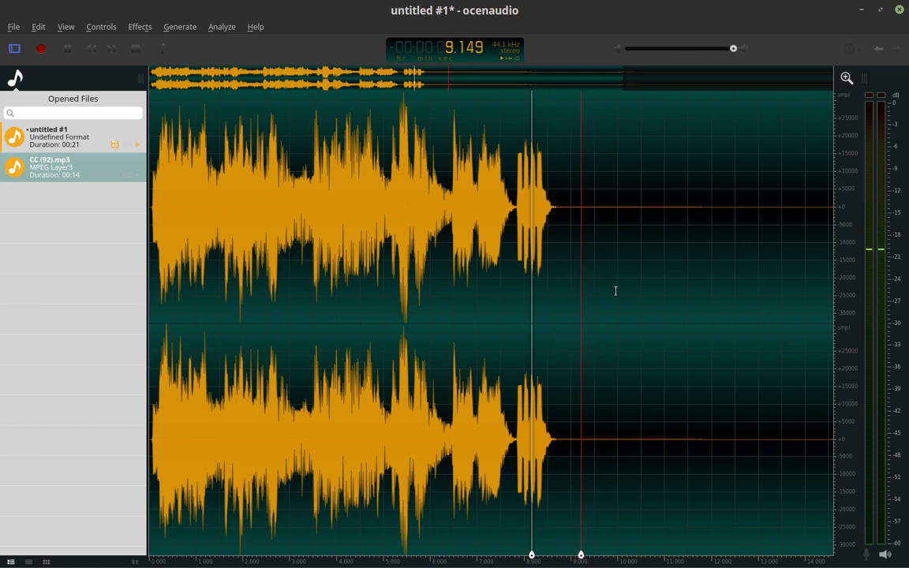
pyautogui.press('space')
# Step: Delete everything from 9.4 s to the end, shortening the recording to 11 seconds
pyautogui.moveTo(584, 271); pyautogui.dragTo(907, 286)
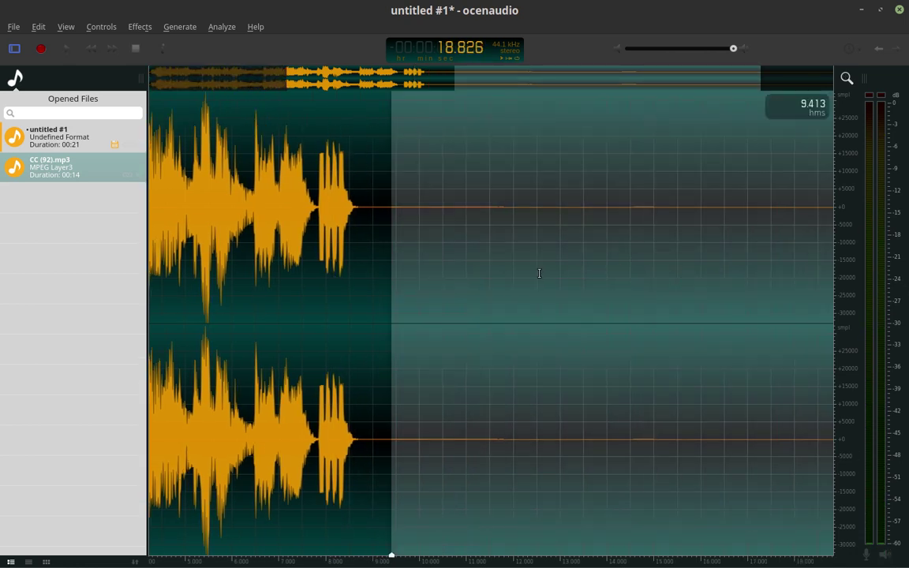
pyautogui.press('space')
pyautogui.press('space')
pyautogui.press('Delete')
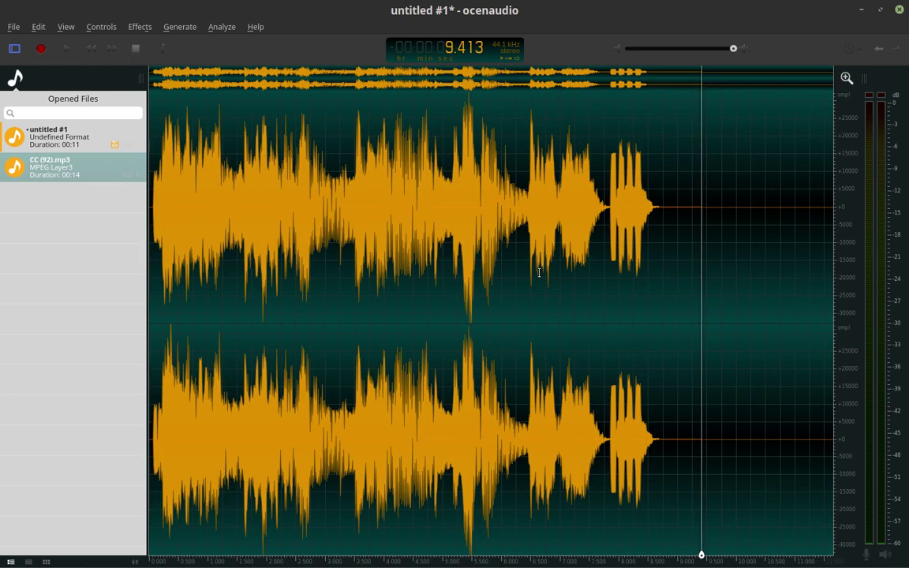
pyautogui.click(363, 325)
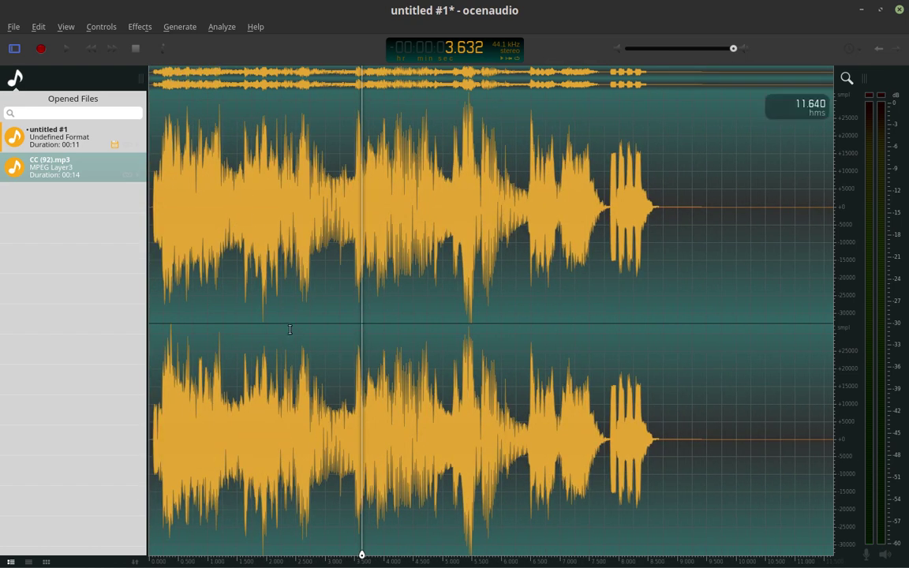
# Step: Normalize the whole shortened recording to 98 percent
pyautogui.press('space')
pyautogui.press('space')
pyautogui.click(98, 26)
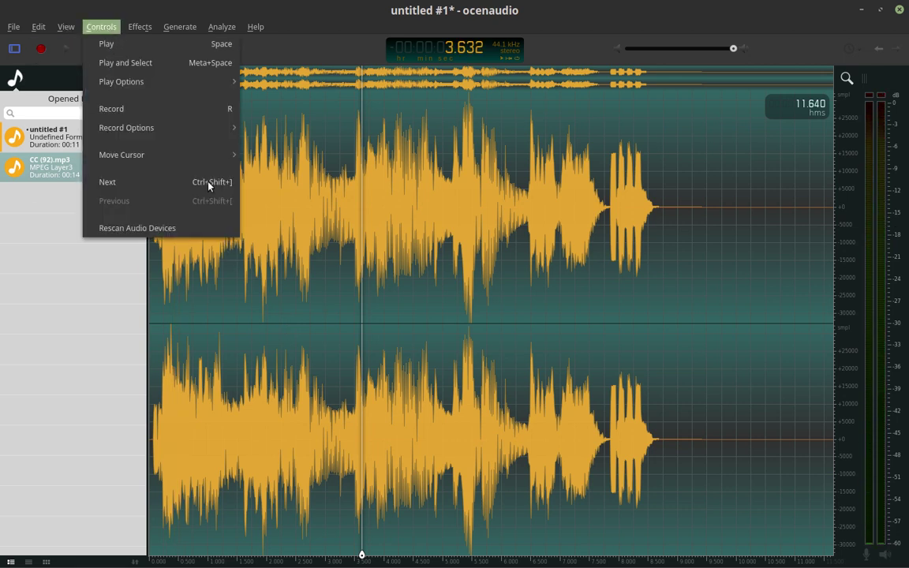
pyautogui.moveTo(218, 134)
pyautogui.moveTo(147, 31)
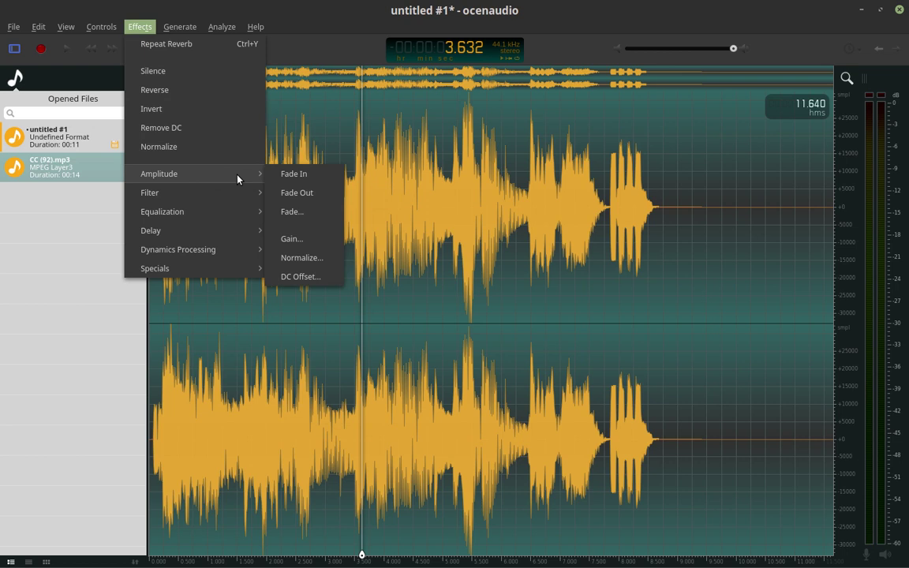
pyautogui.click(288, 258)
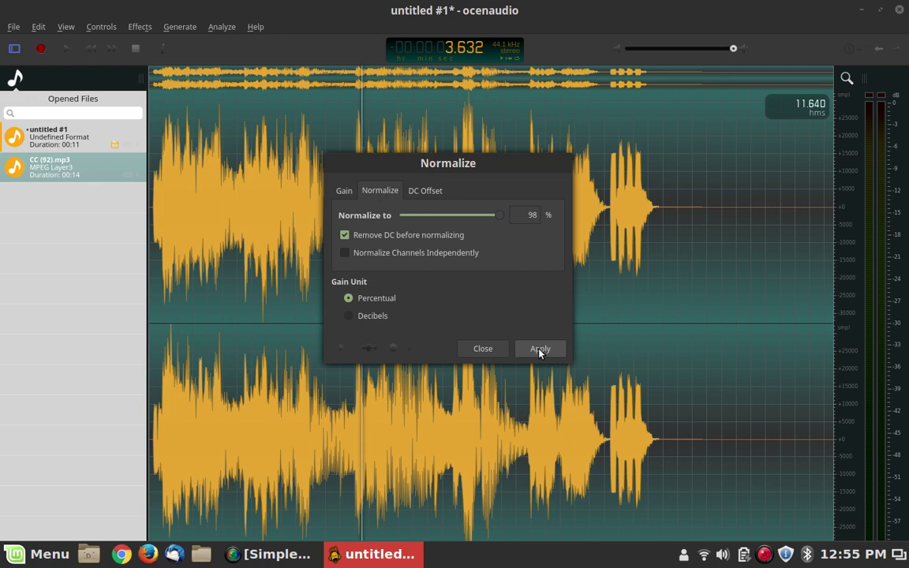
pyautogui.click(540, 352)
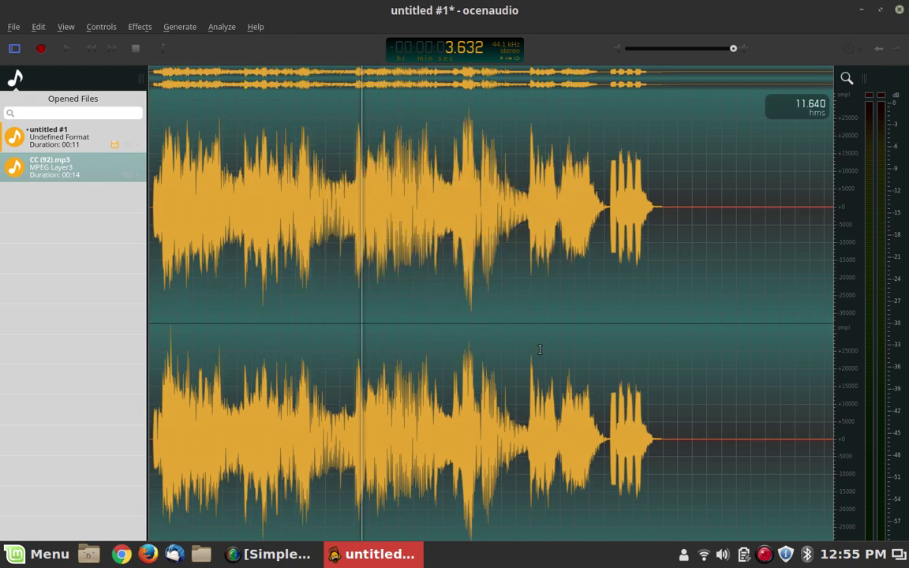
# Step: Play the normalized audio from about 4.2 s and from the start to check it
pyautogui.click(397, 330)
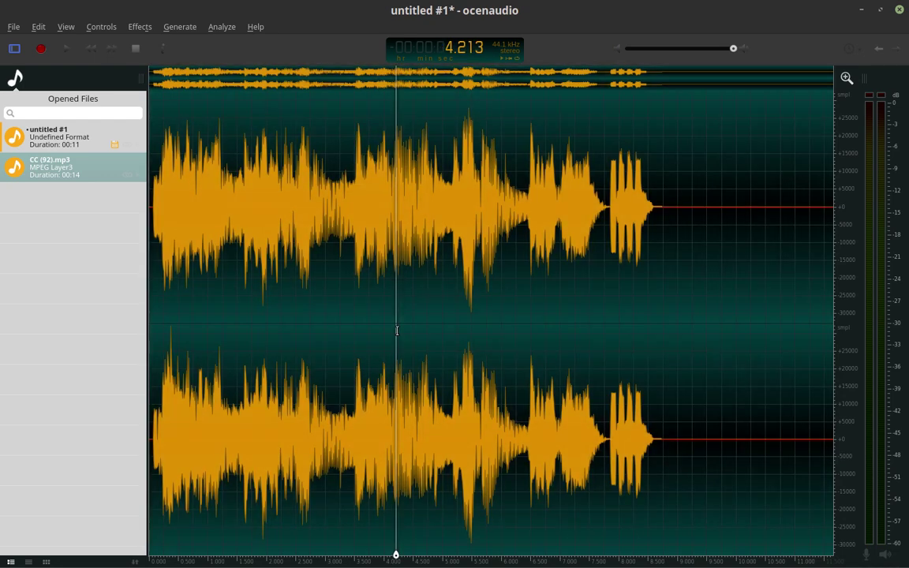
pyautogui.press('space')
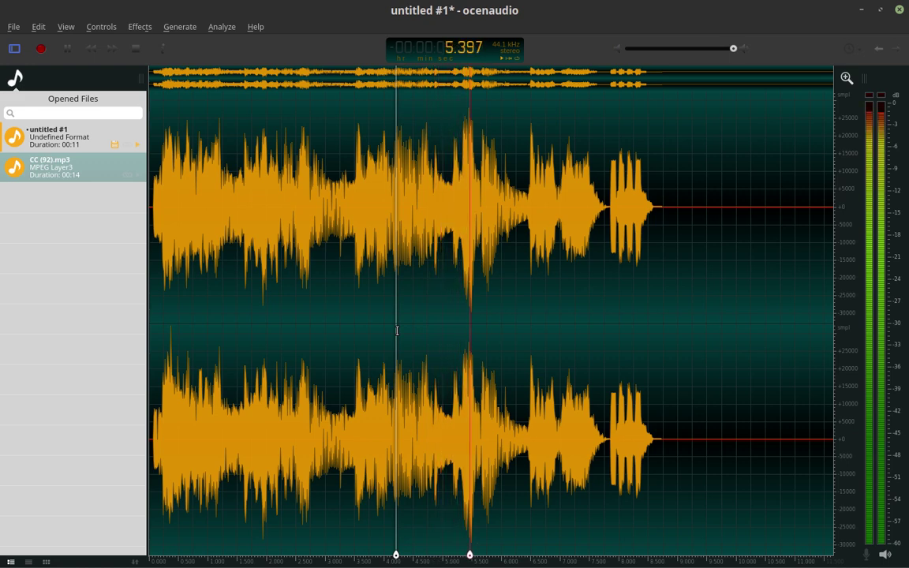
pyautogui.press('space')
pyautogui.press('space')
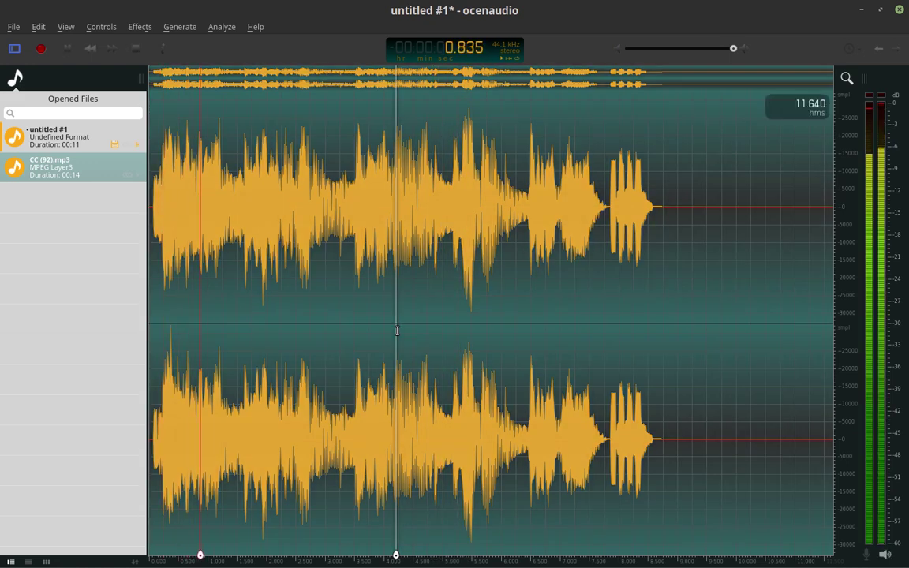
pyautogui.press('space')
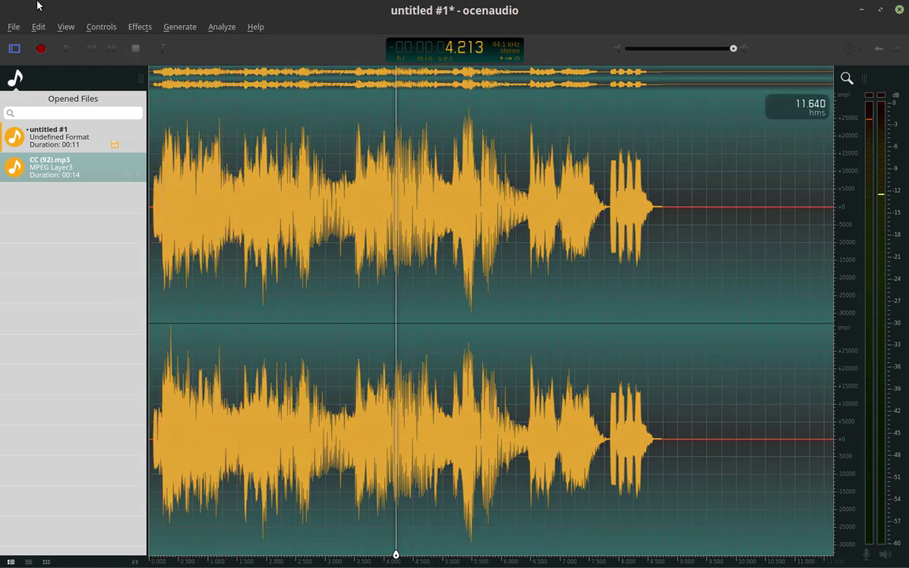
# Step: Export the track to the desktop as untitled #1.mp3 at 192 kbps, Normal stereo mode
pyautogui.click(11, 29)
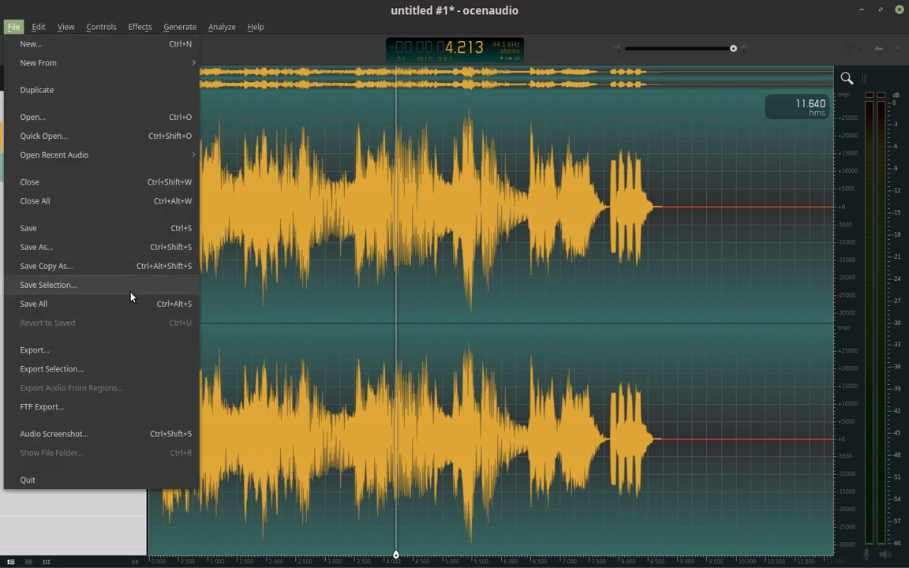
pyautogui.click(128, 357)
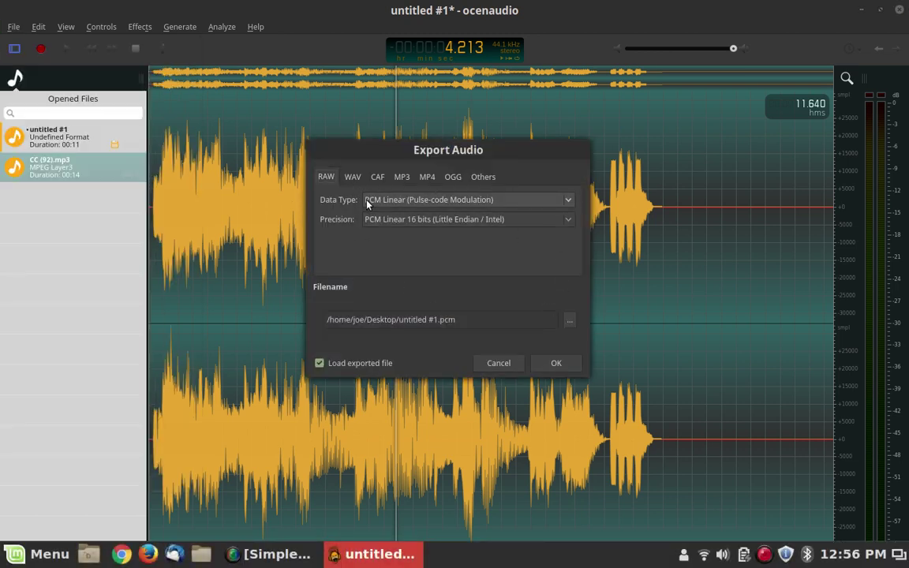
pyautogui.click(401, 177)
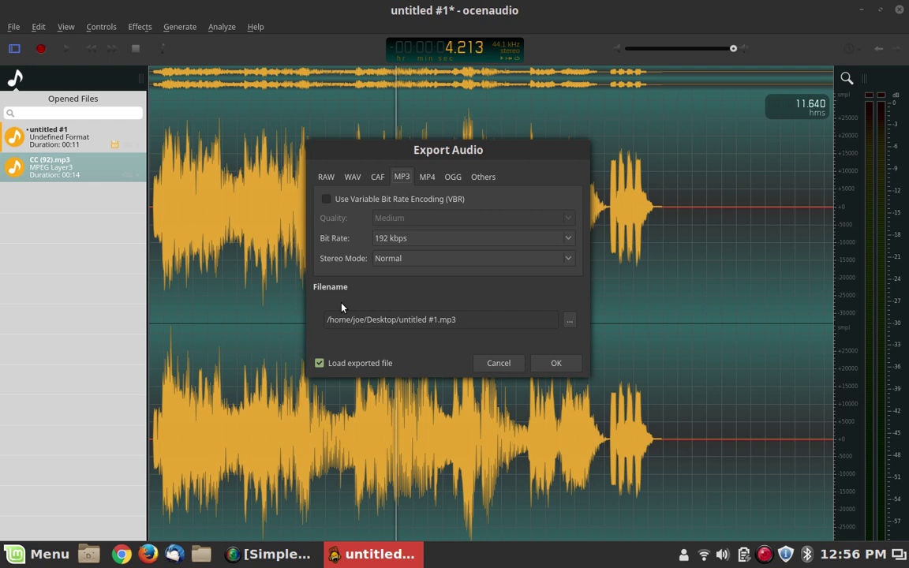
pyautogui.click(568, 260)
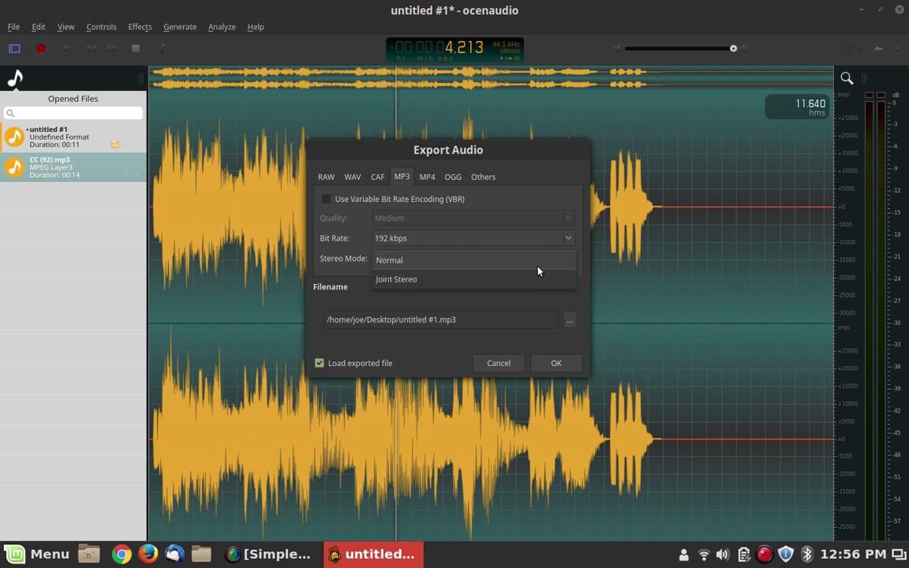
pyautogui.click(454, 265)
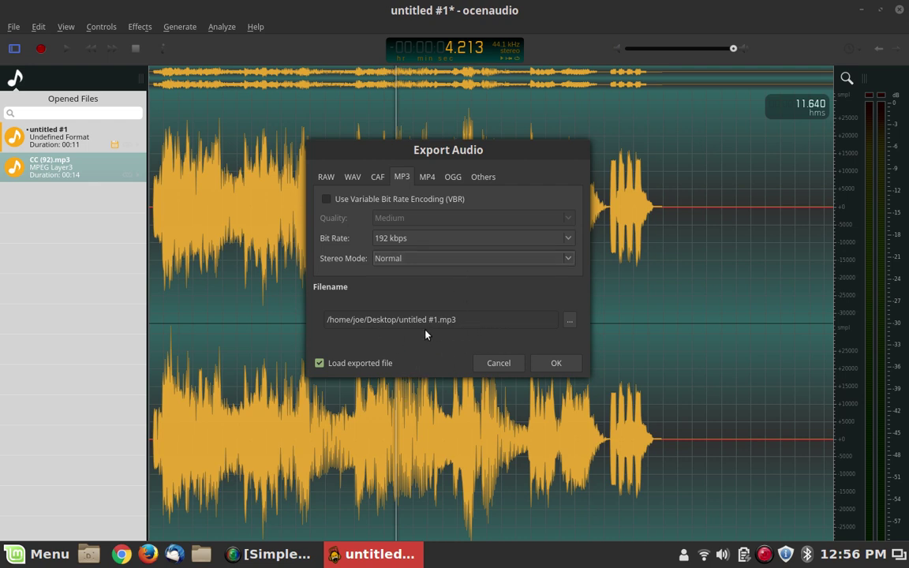
pyautogui.click(556, 363)
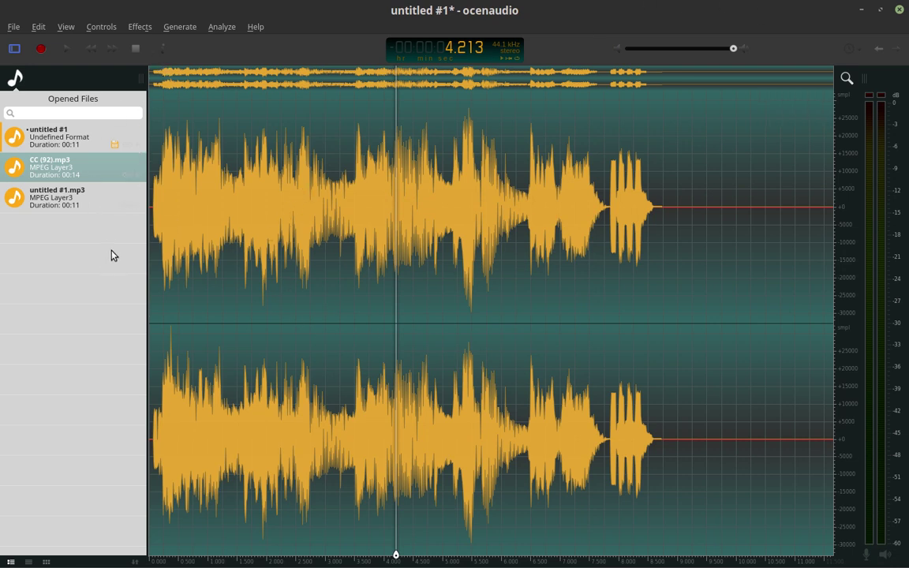
# Step: Switch to the exported untitled #1.mp3 and play it back to check it
pyautogui.click(105, 201)
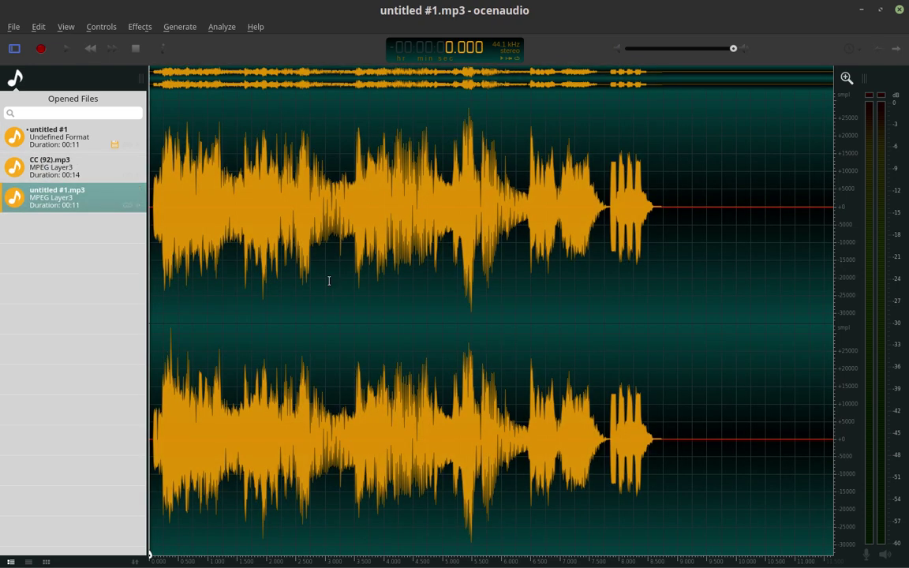
pyautogui.press('space')
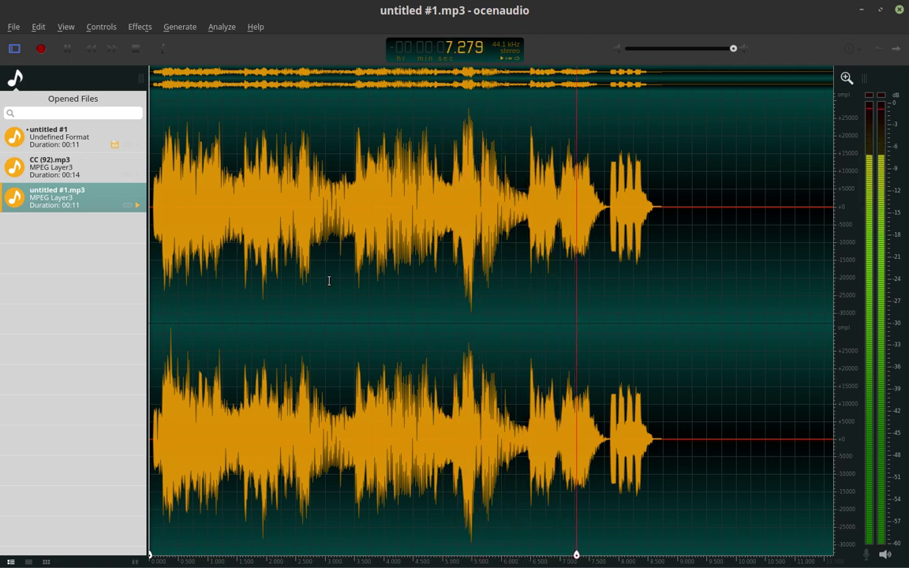
pyautogui.press('space')
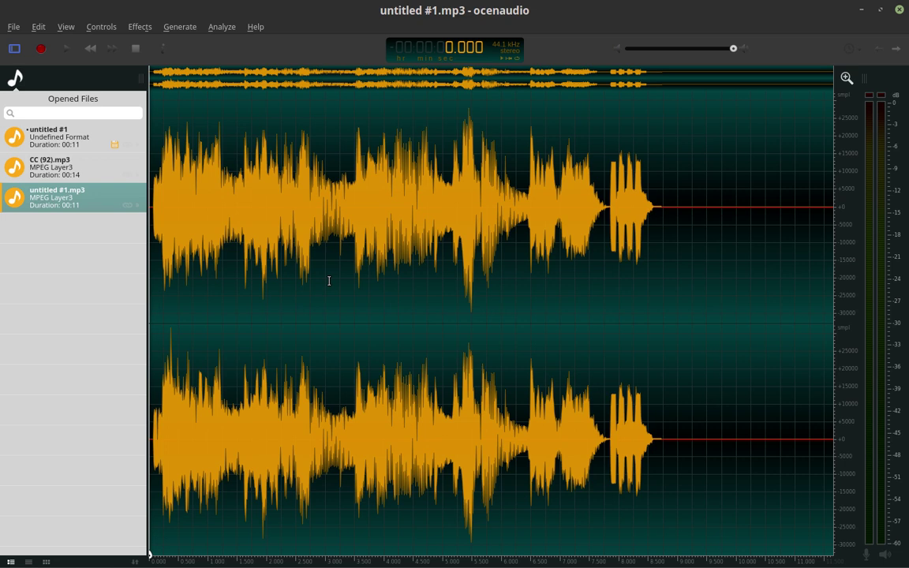
# Step: Close ocenaudio, bringing up the prompt to save untitled #1
pyautogui.click(903, 9)
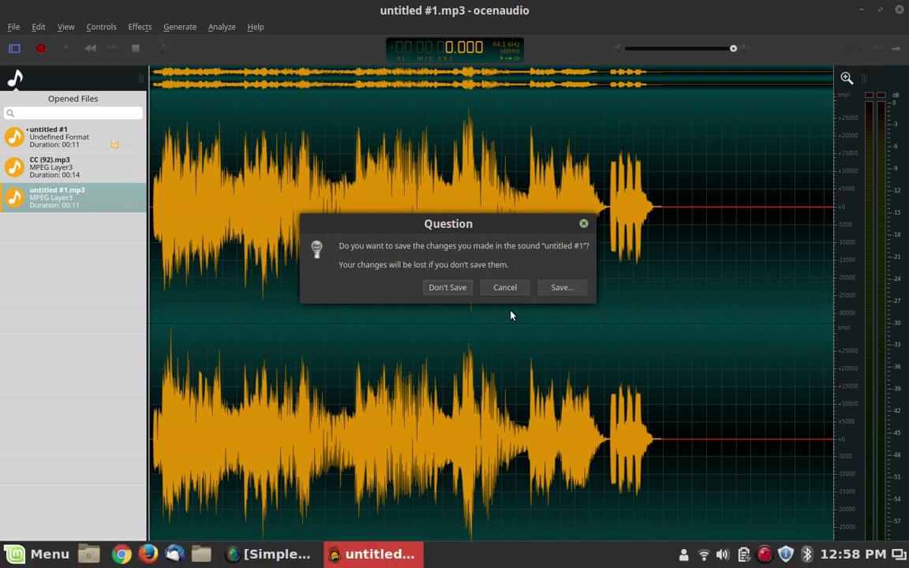
pyautogui.click(464, 288)
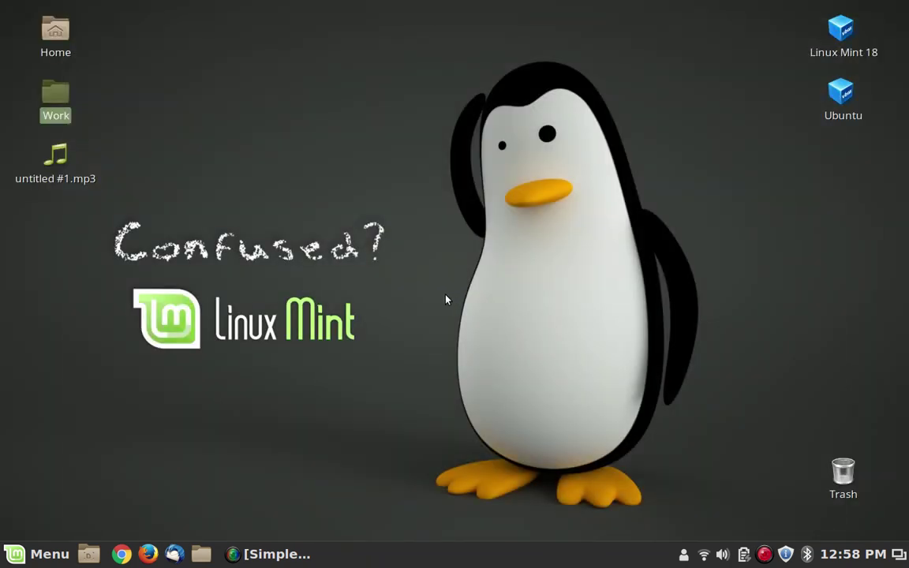
pyautogui.click(206, 109)
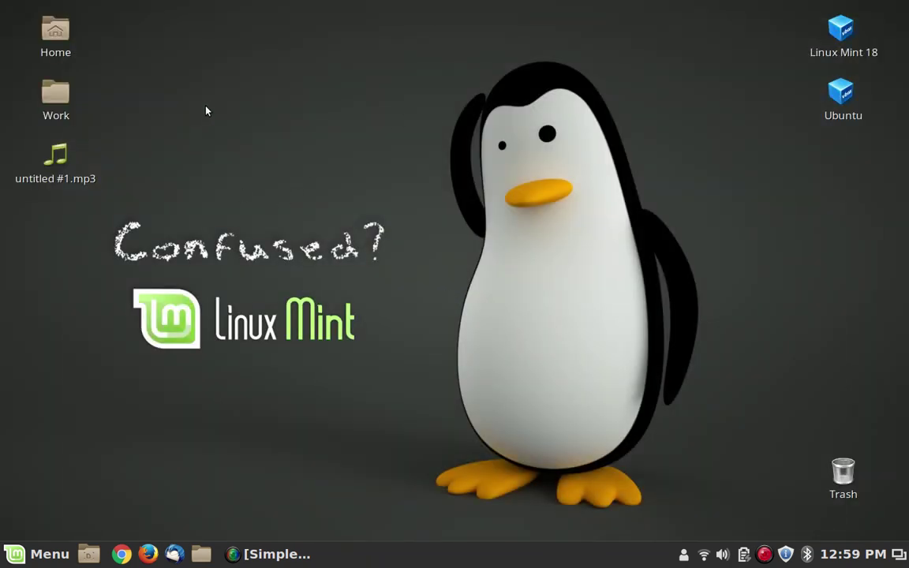